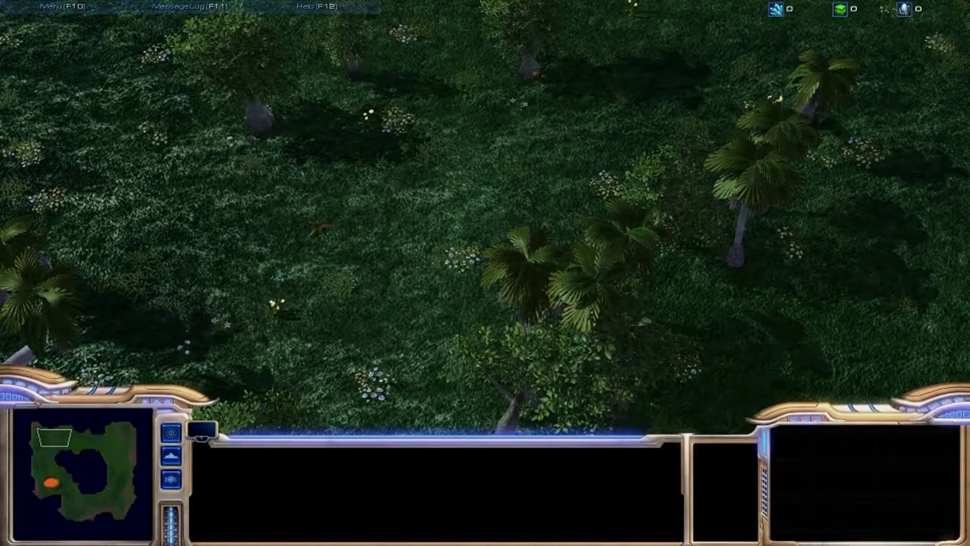
key(Right)
key(Down)
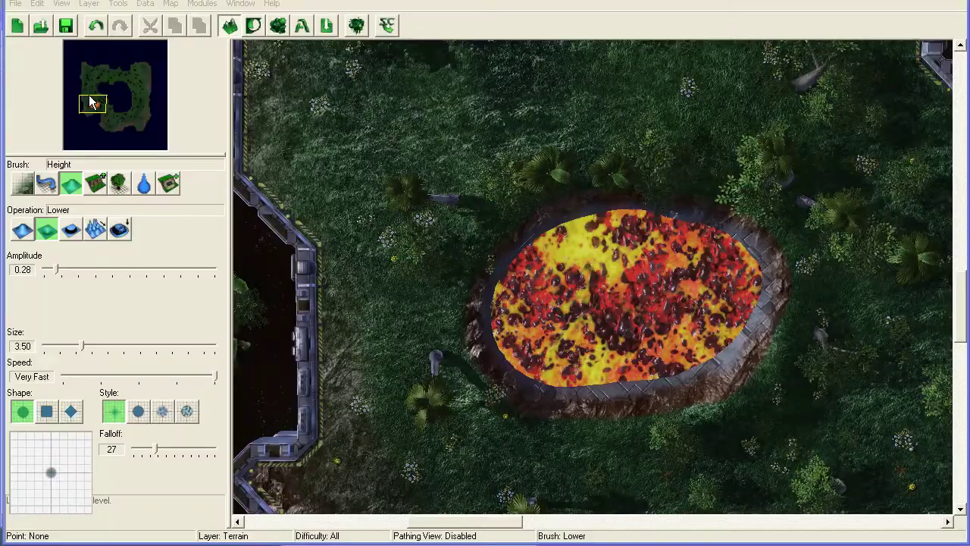
mouse_move(89, 103)
mouse_down()
mouse_move(101, 106)
mouse_move(104, 81)
mouse_move(89, 84)
mouse_move(93, 104)
mouse_up()
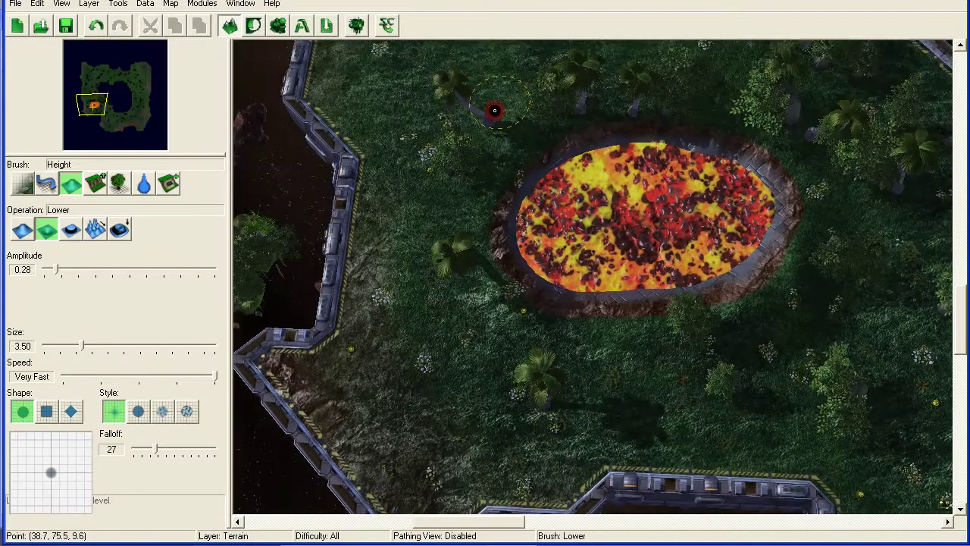
ctrl+right_drag(523, 227, 489, 172)
- Start a new map document with Melee (Liberty) dependencies and the Braxis Alpha (Space Platform) texture set
click(18, 30)
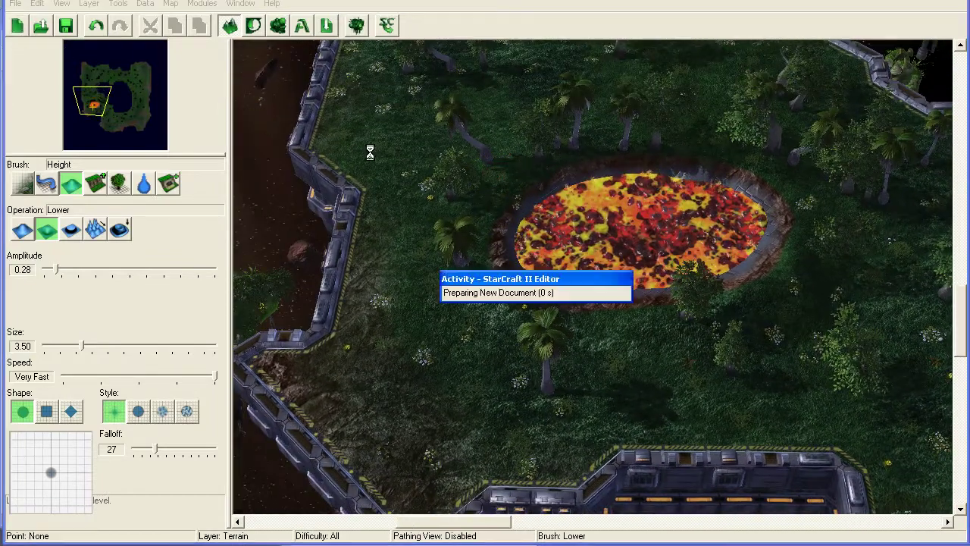
click(591, 278)
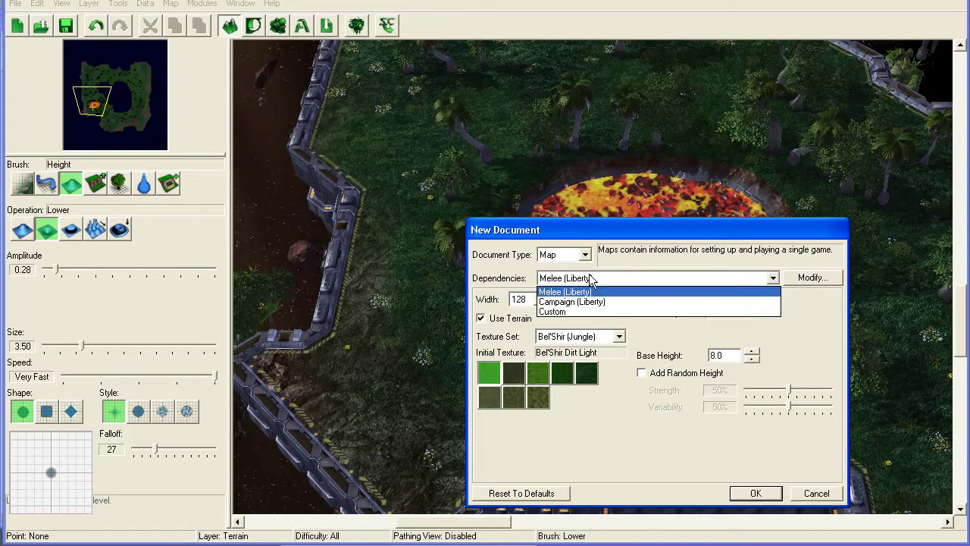
click(592, 280)
click(595, 338)
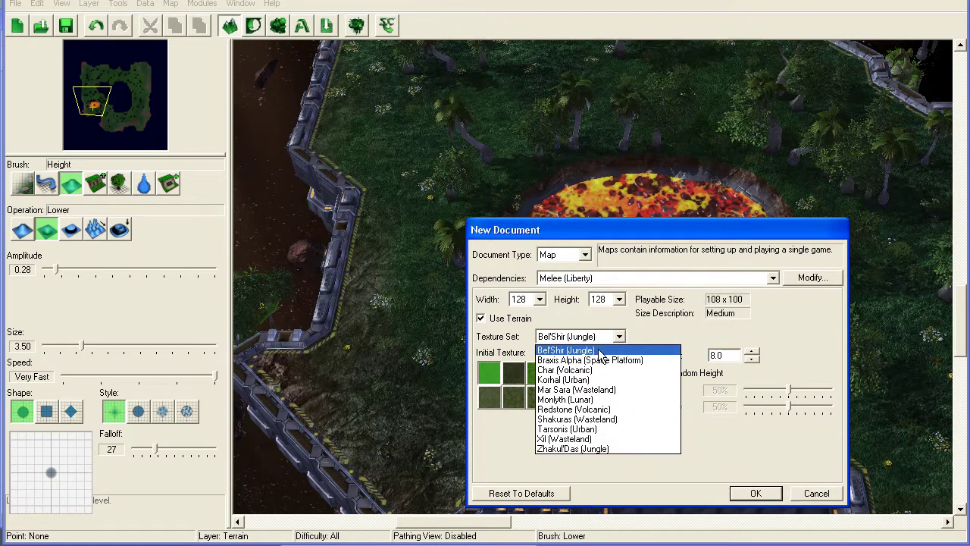
click(599, 358)
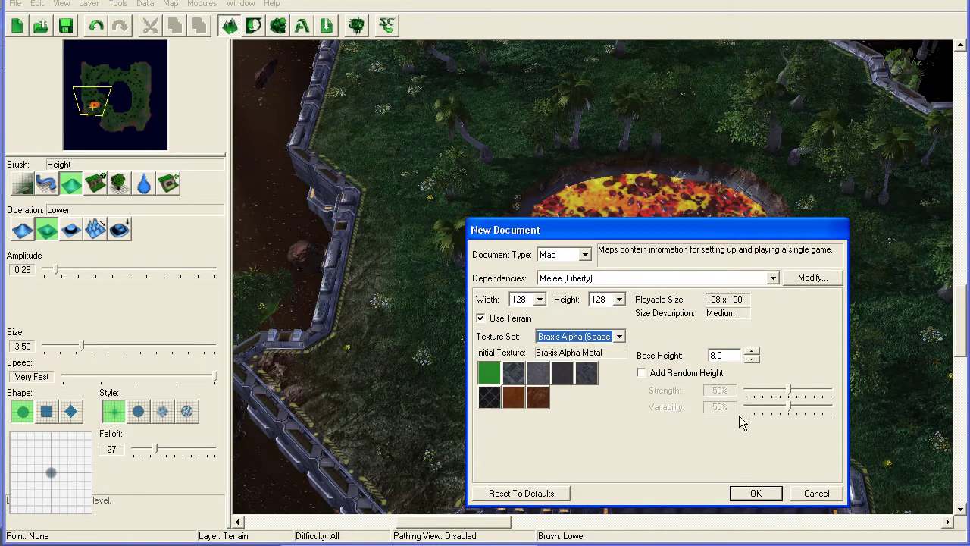
- Set the base height to 9.0, add random height at 18% strength, and create the map
click(751, 354)
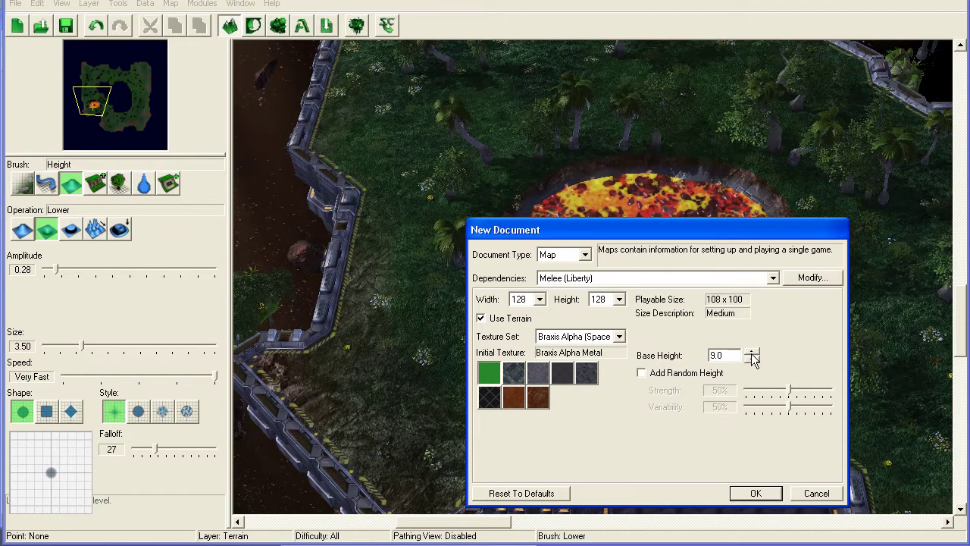
click(641, 372)
drag(789, 393, 767, 395)
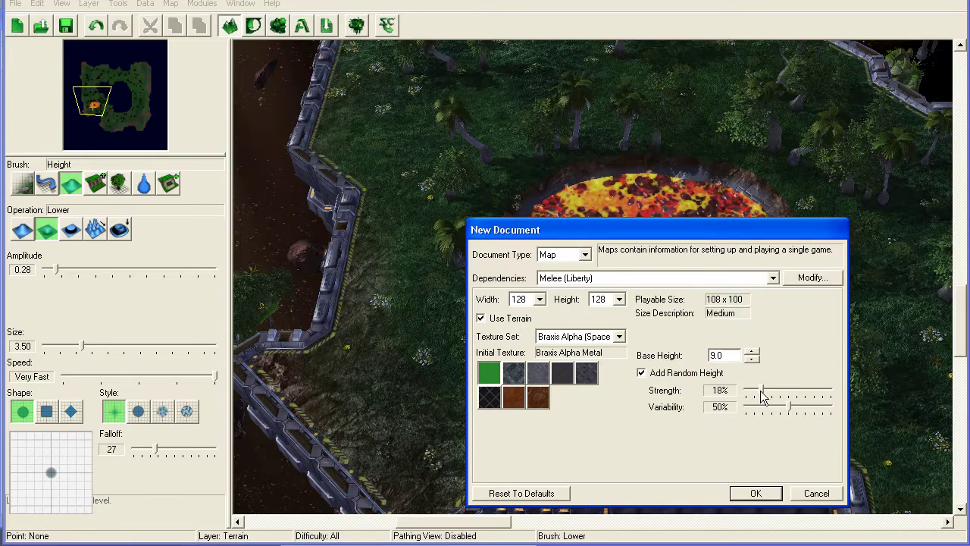
click(768, 495)
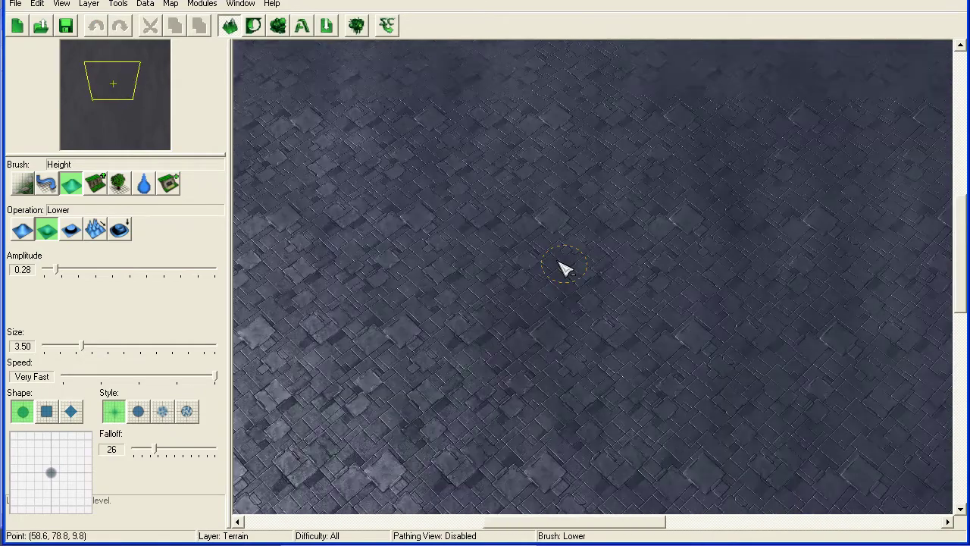
- Lower a large irregular pit around the map's centre using Braxis Alpha Manmade Cliffs and a round cliff brush of size 12
scroll(557, 261, down, 2)
scroll(551, 254, up, 2)
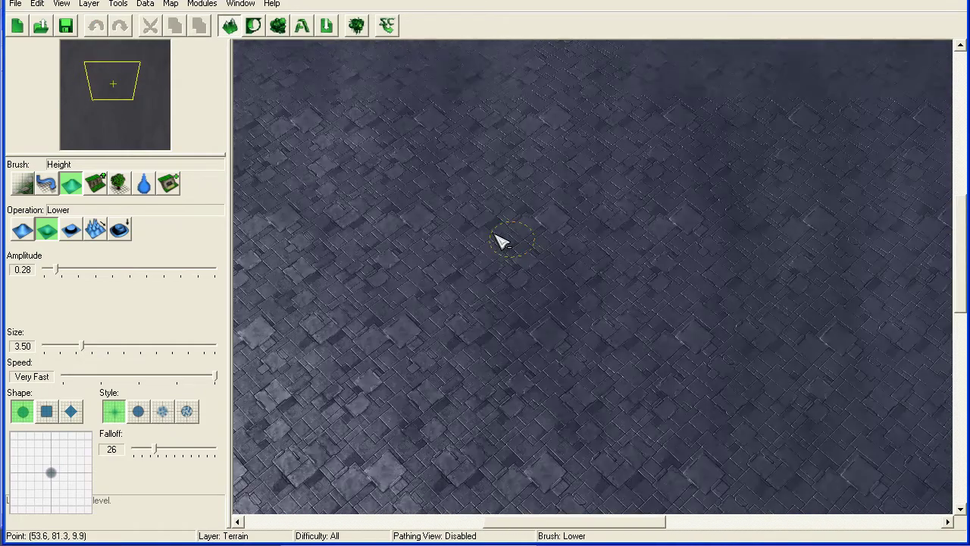
click(95, 183)
mouse_move(563, 190)
mouse_down()
mouse_move(558, 230)
mouse_move(454, 281)
mouse_up()
drag(82, 346, 173, 346)
mouse_move(698, 186)
mouse_down()
mouse_move(636, 170)
mouse_move(615, 219)
mouse_move(549, 299)
mouse_move(719, 303)
mouse_move(622, 359)
mouse_move(340, 396)
mouse_move(332, 272)
mouse_move(584, 429)
mouse_move(763, 303)
mouse_move(685, 152)
mouse_move(543, 147)
mouse_up()
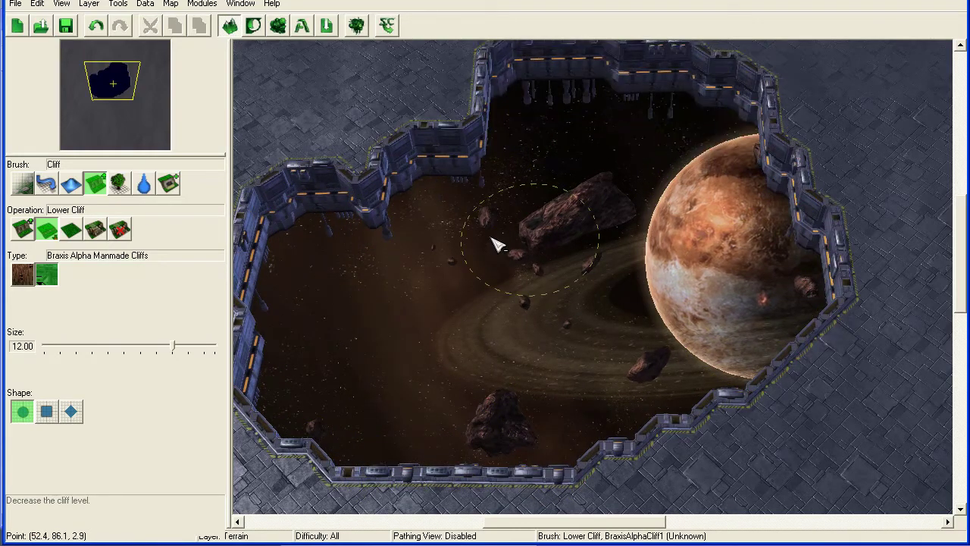
click(485, 182)
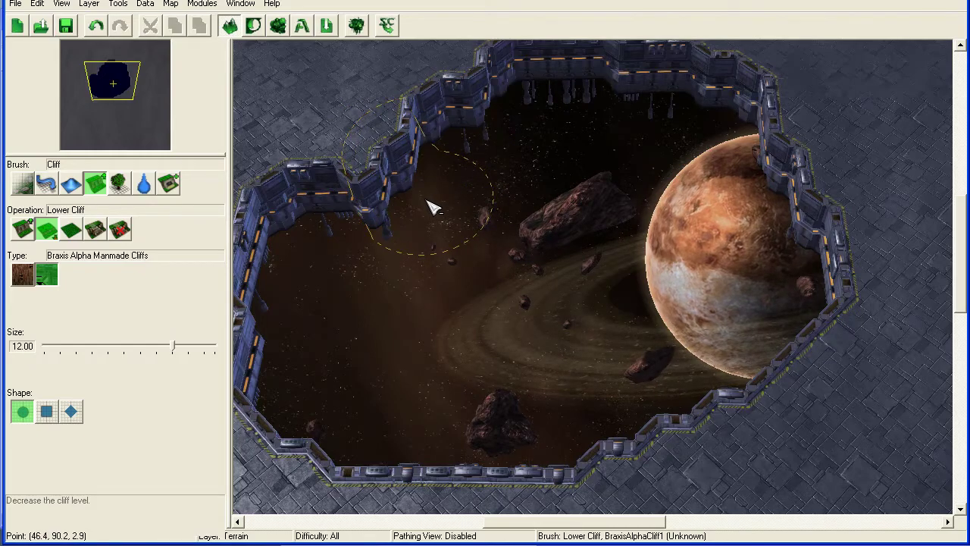
- Show the Terrain Texture Sets in the Data Editor and select the Braxis Alpha (Space Platform) set
key(F7)
click(79, 82)
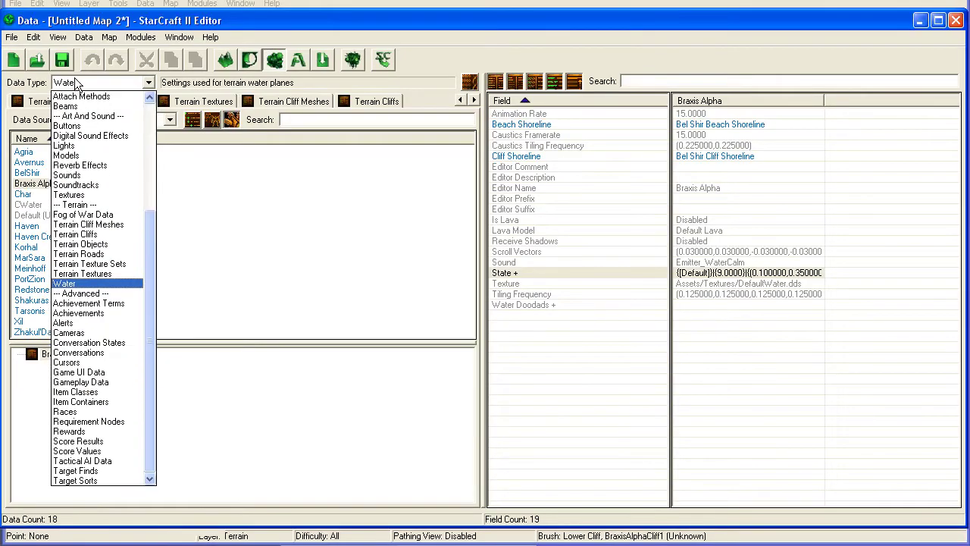
mouse_move(152, 237)
mouse_down()
mouse_move(163, 129)
mouse_move(155, 241)
mouse_up()
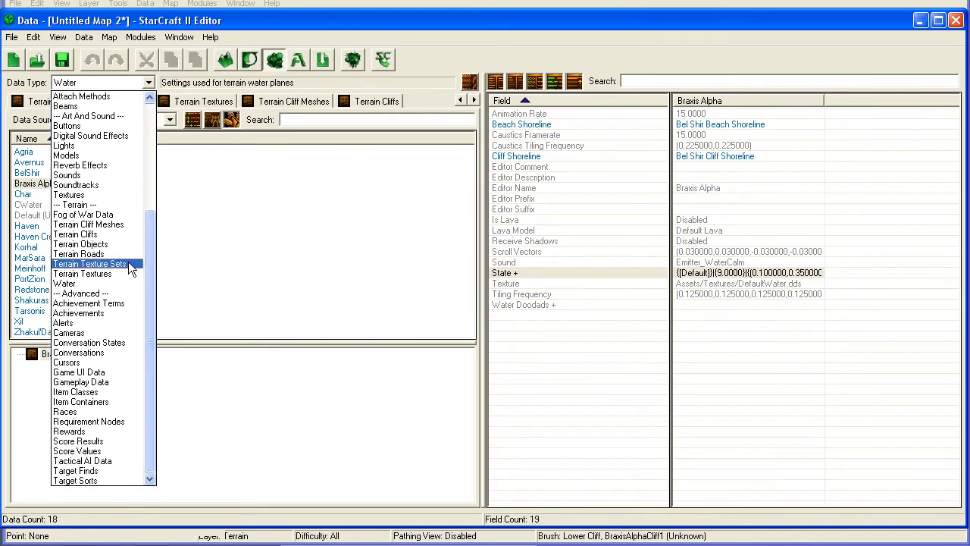
click(129, 263)
click(103, 162)
click(92, 154)
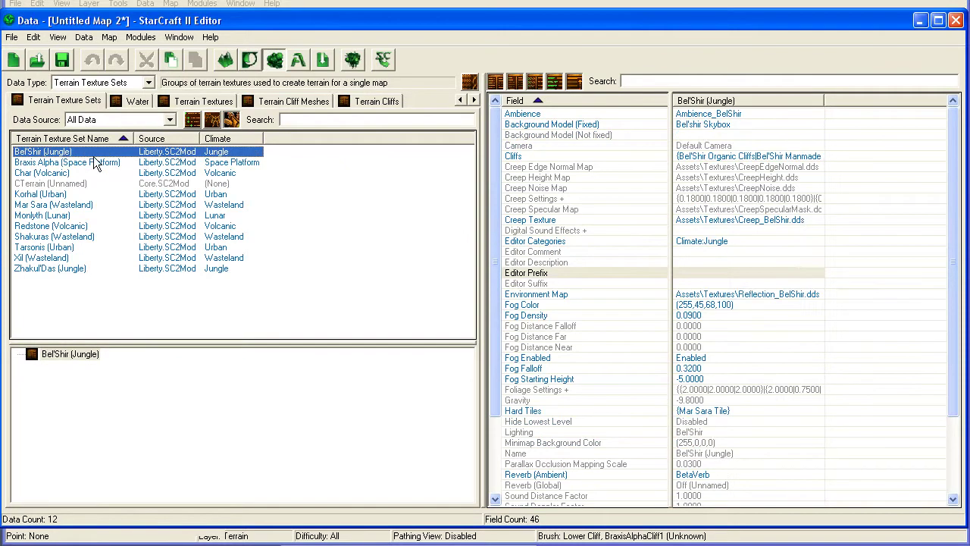
click(99, 161)
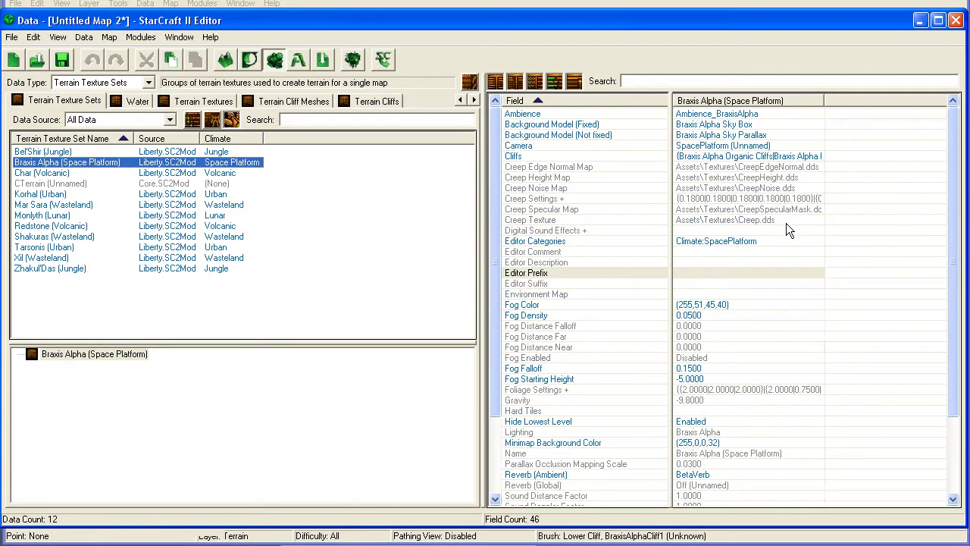
- Add Bel'Shir Organic Cliffs to the Cliffs field of the Braxis Alpha texture set
click(797, 190)
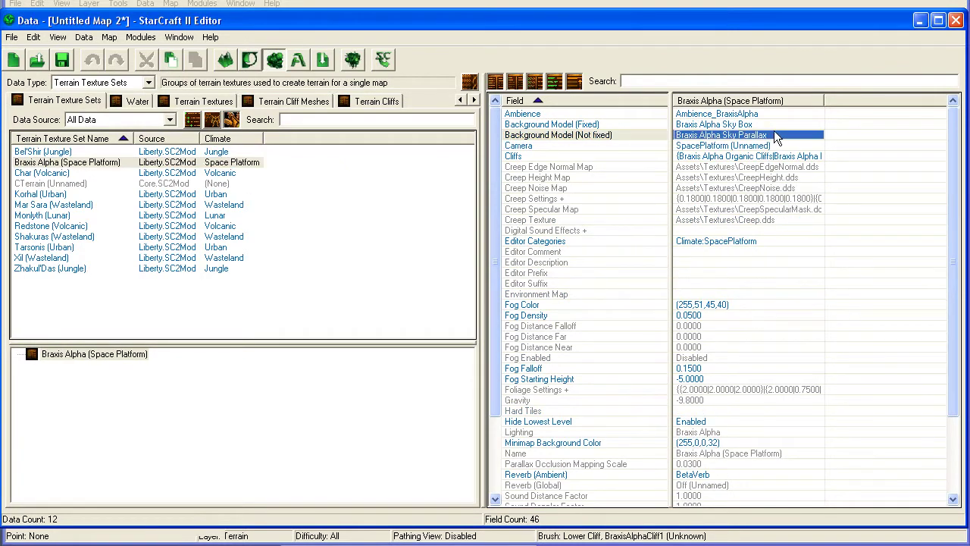
scroll(785, 263, down, 5)
scroll(781, 265, up, 5)
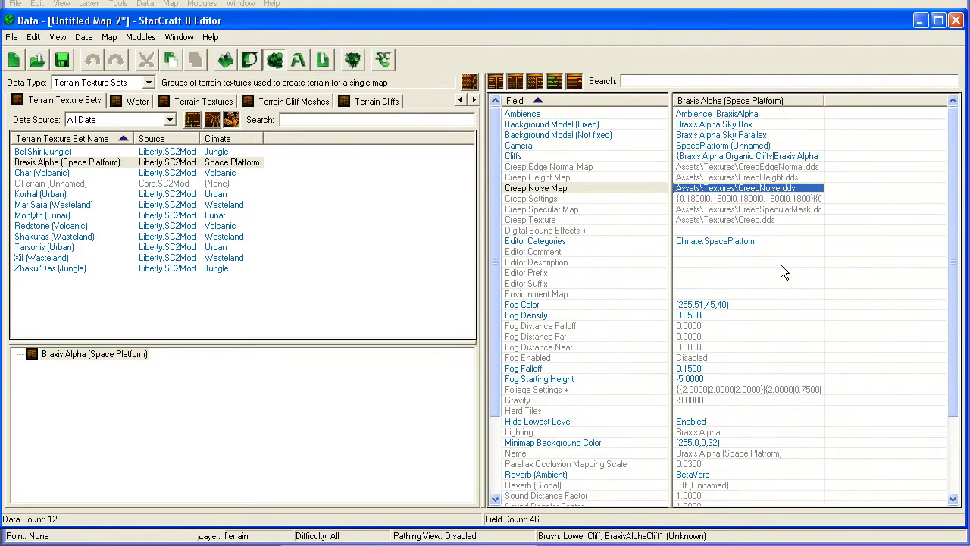
double_click(732, 158)
click(585, 201)
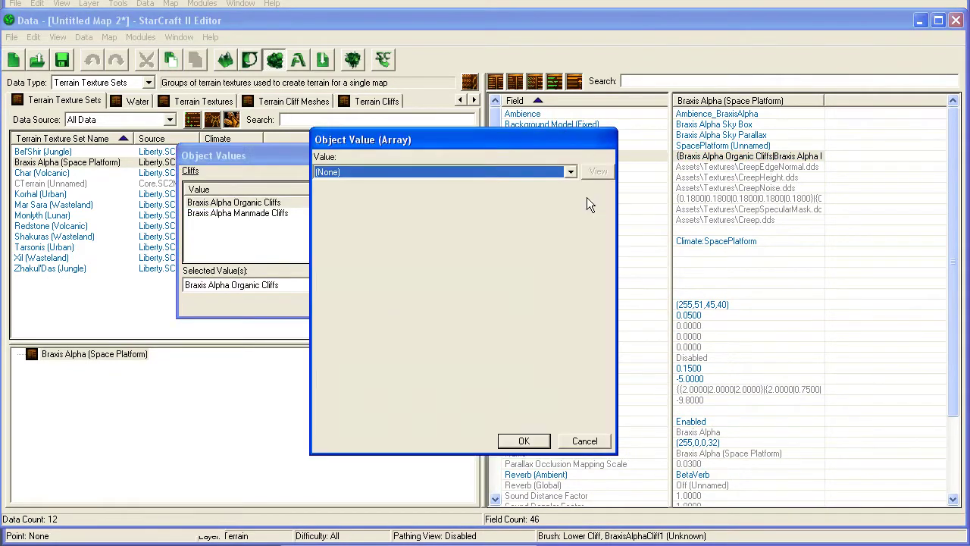
click(415, 173)
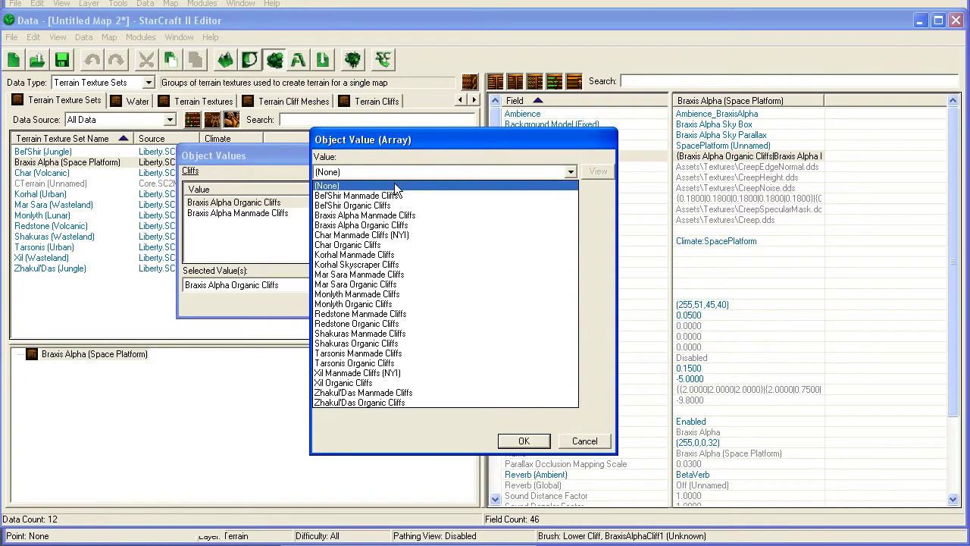
click(416, 206)
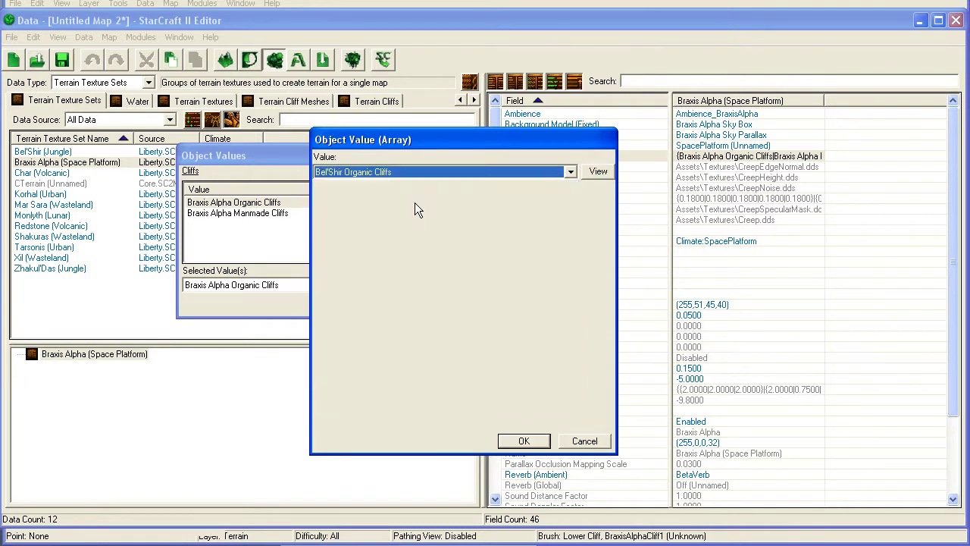
click(523, 441)
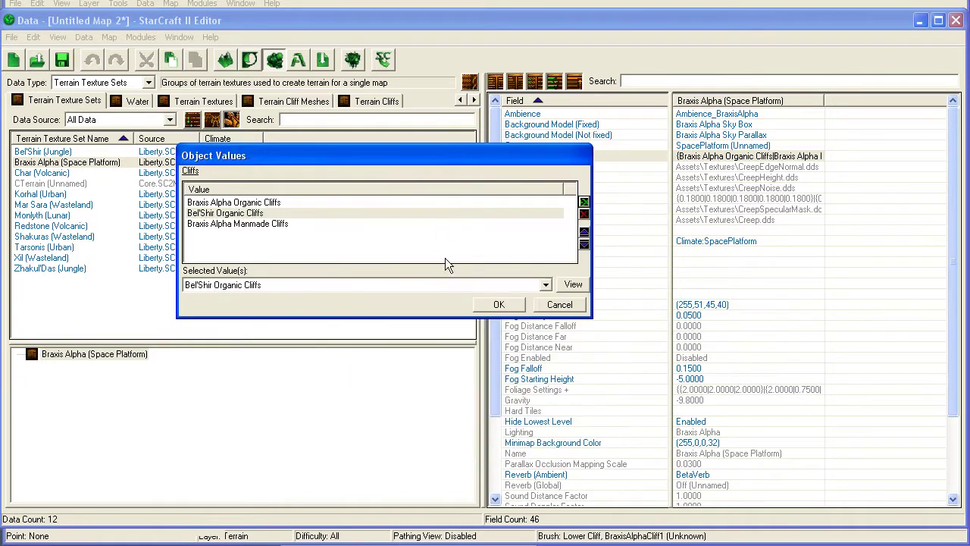
click(499, 304)
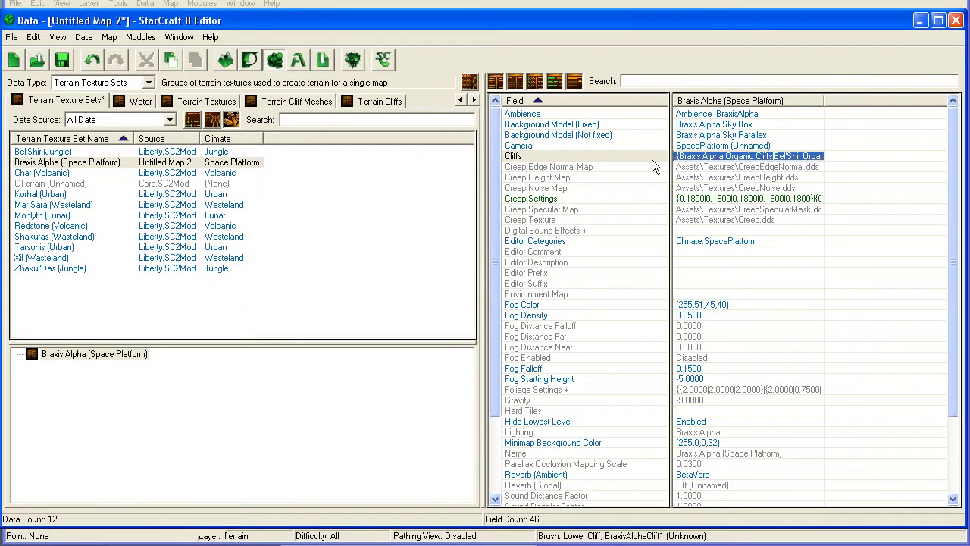
- Remove Braxis Alpha Dark Plates and Braxis Alpha Wrecked Plates from the texture set's blend textures
click(726, 167)
click(736, 189)
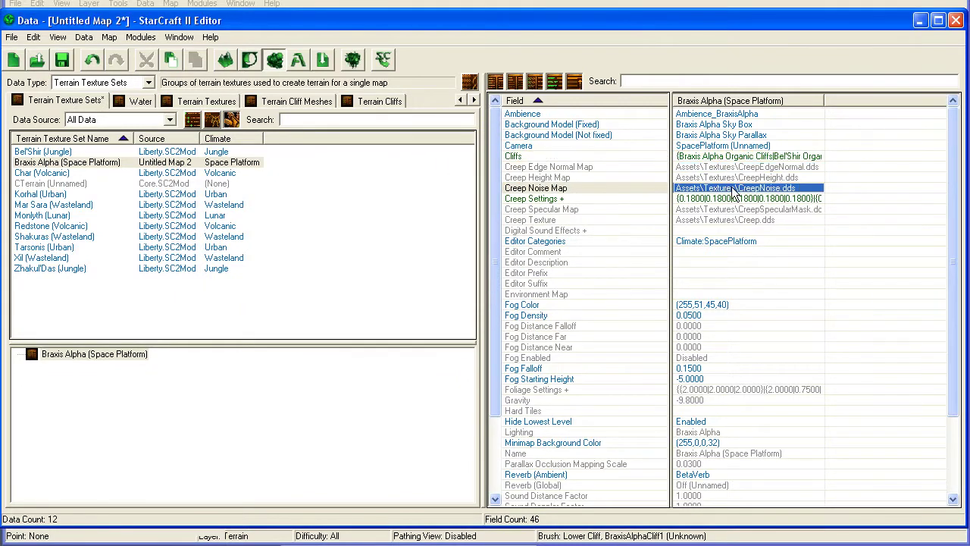
click(751, 230)
scroll(758, 252, down, 1)
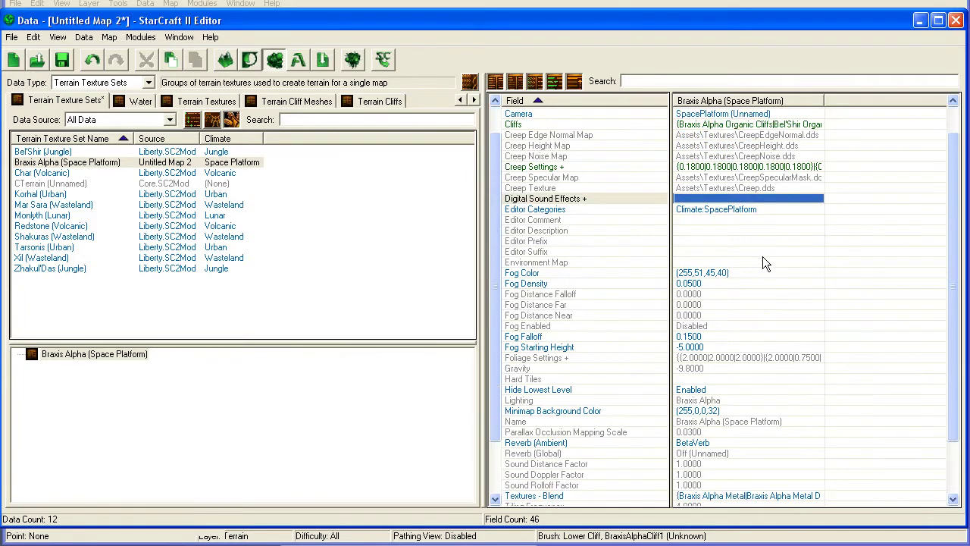
scroll(781, 318, down, 2)
click(758, 357)
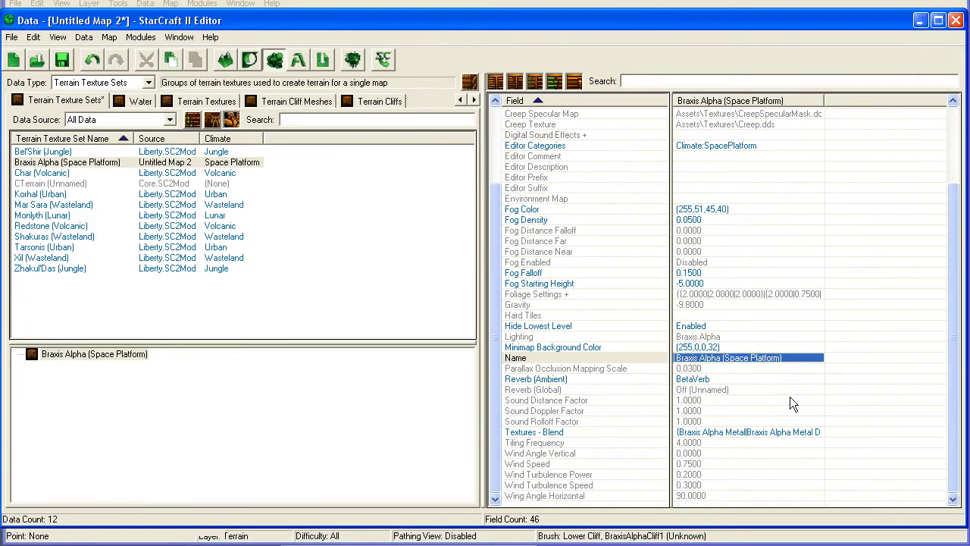
click(765, 431)
double_click(765, 432)
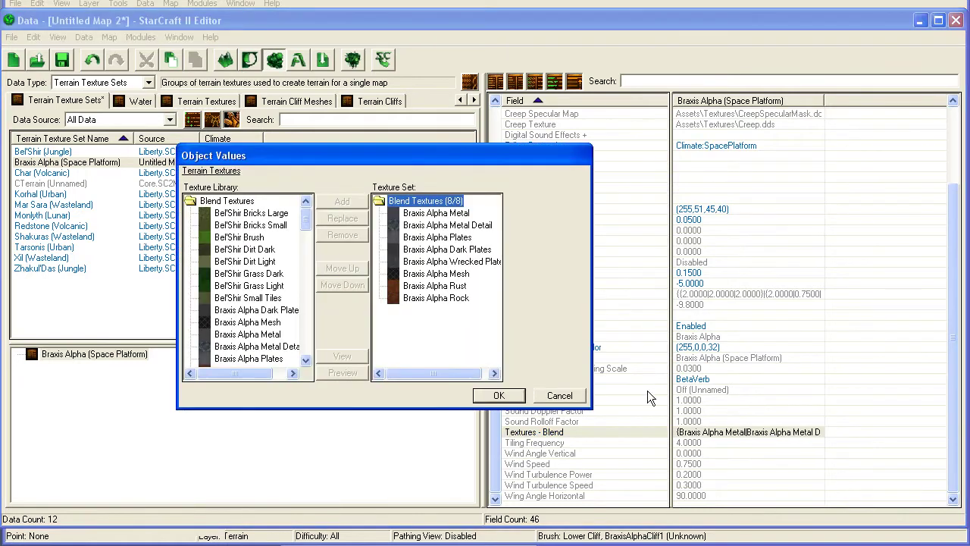
click(454, 274)
click(455, 298)
click(436, 286)
click(420, 261)
click(407, 250)
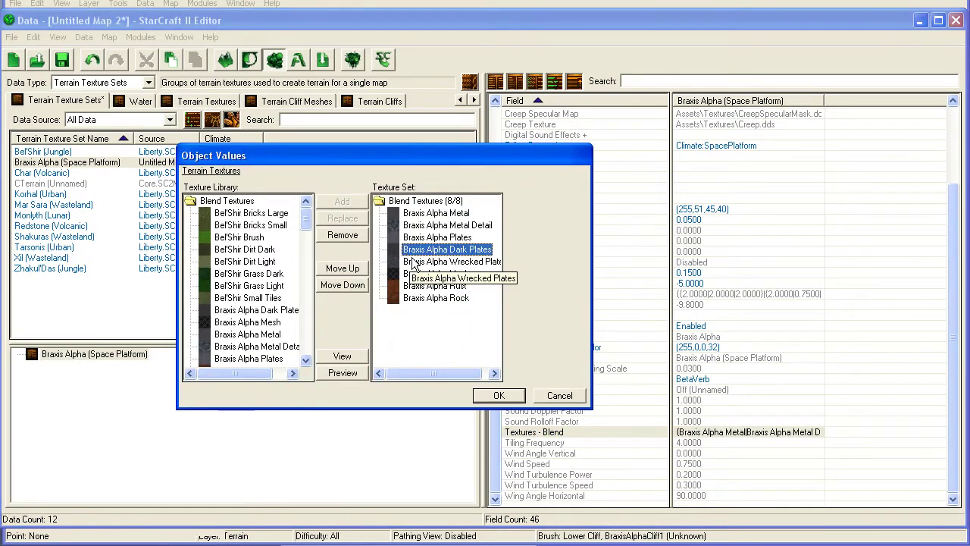
shift+click(413, 262)
click(342, 237)
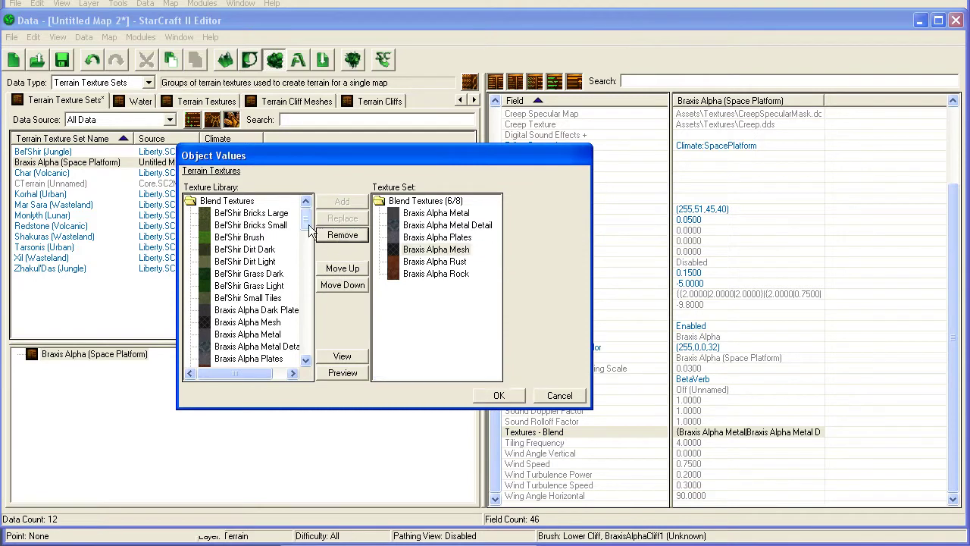
- Add Bel'Shir Grass Dark and Bel'Shir Grass Light to the Braxis Alpha blend textures and accept the changes
click(304, 220)
scroll(303, 220, down, 1)
scroll(303, 220, up, 1)
click(271, 274)
shift+click(271, 286)
click(363, 204)
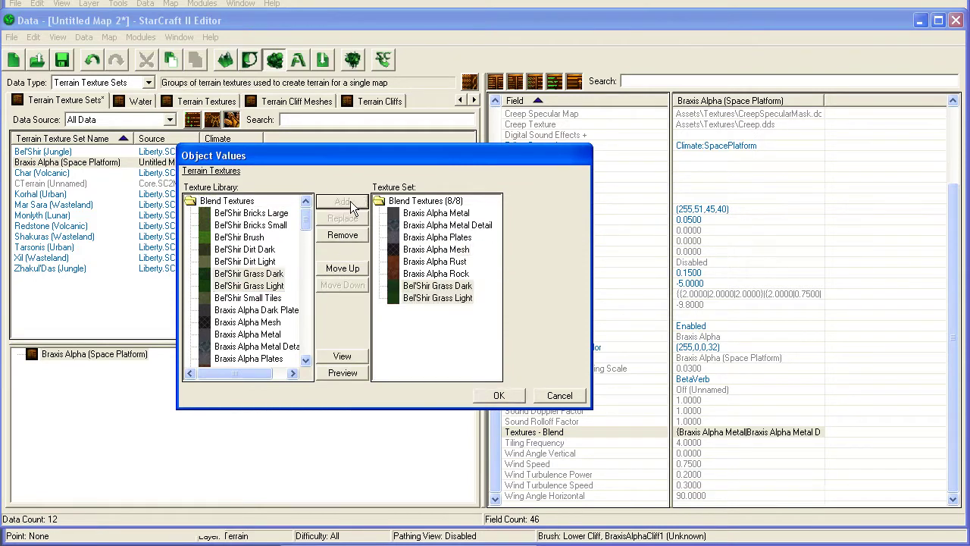
click(514, 395)
- Examine the background model fields of the Braxis Alpha set and compare them with the Bel'Shir and Mar Sara sets
click(717, 369)
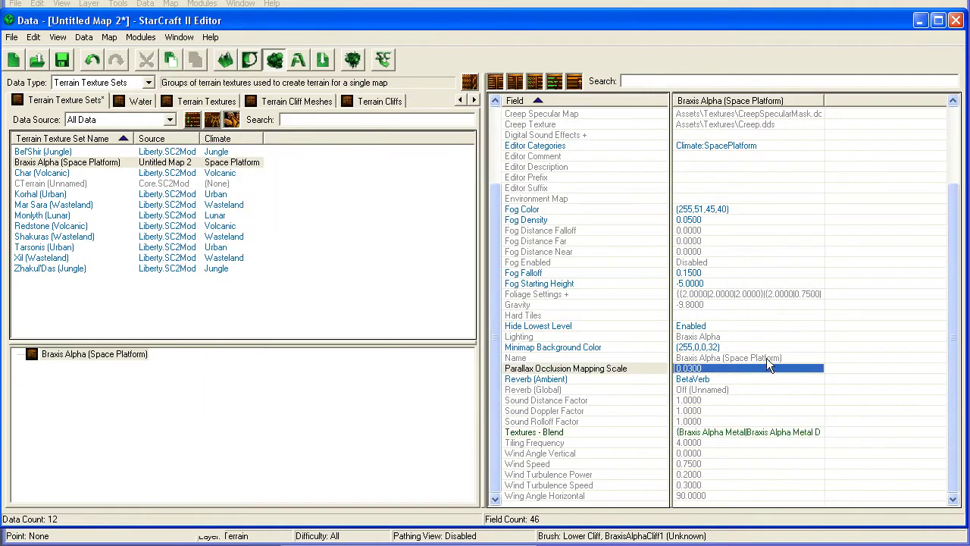
click(705, 239)
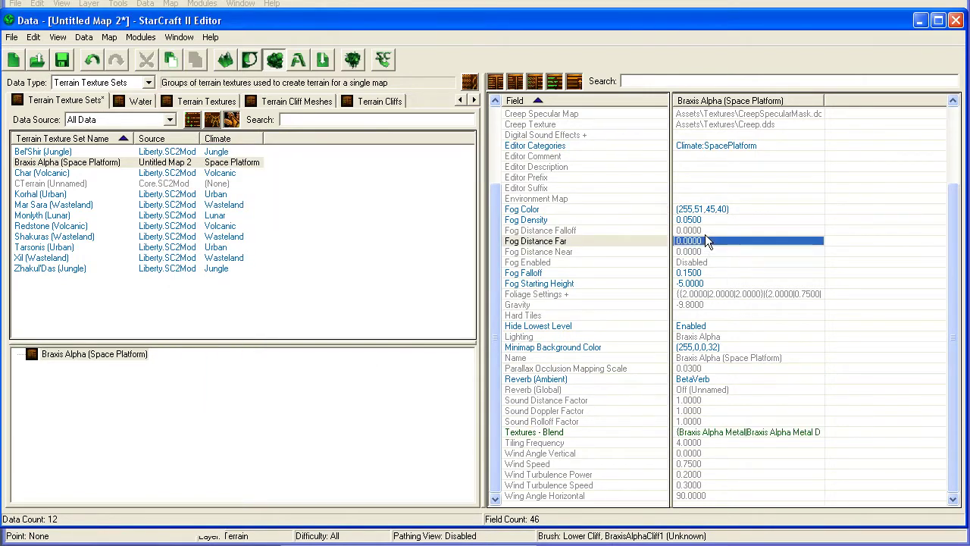
scroll(777, 242, up, 3)
click(734, 135)
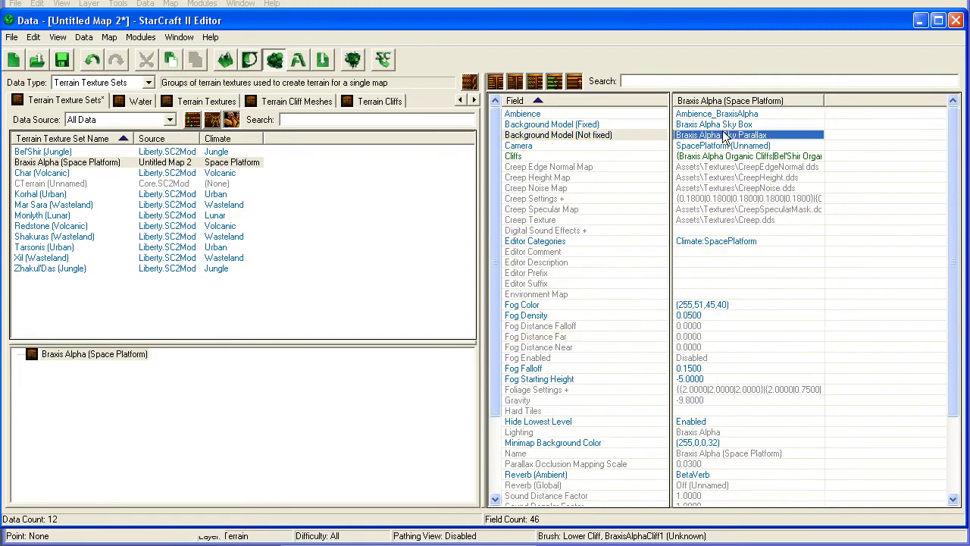
click(704, 124)
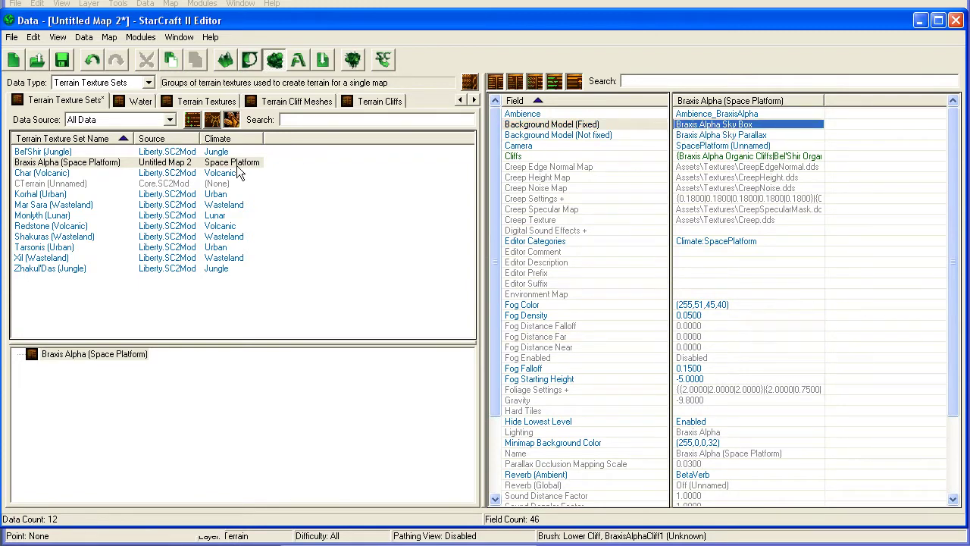
click(196, 152)
click(197, 163)
click(174, 206)
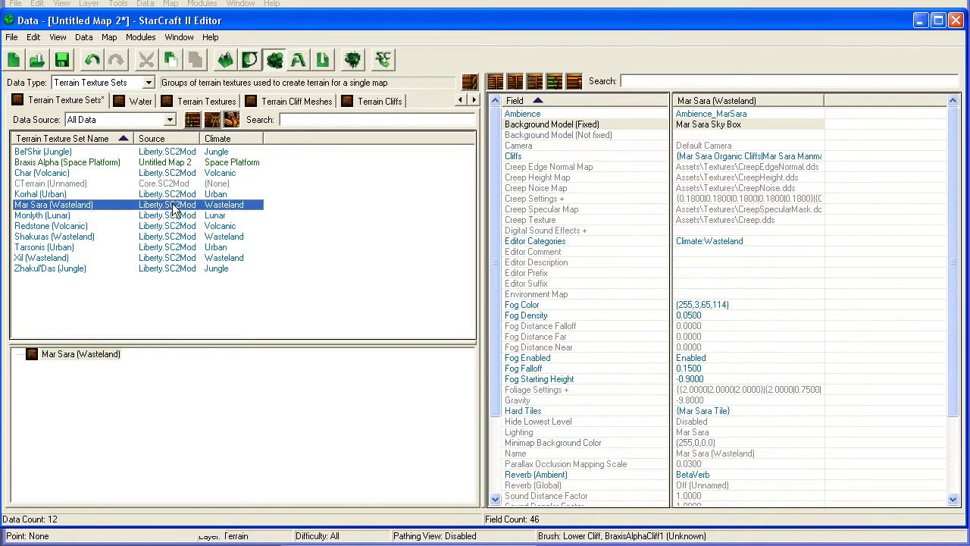
click(155, 152)
click(157, 162)
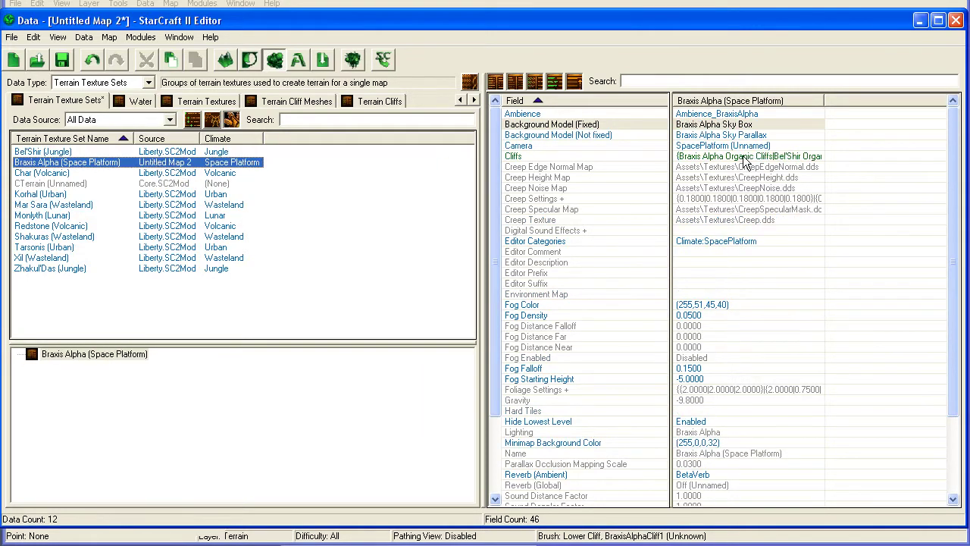
- Set the Braxis Alpha texture set's Background Model (Fixed) to Mar Sara Sky Box and accept the change
double_click(743, 126)
click(295, 190)
click(285, 190)
key(n)
click(285, 189)
click(284, 188)
key(m)
key(Down)
key(Down)
click(284, 188)
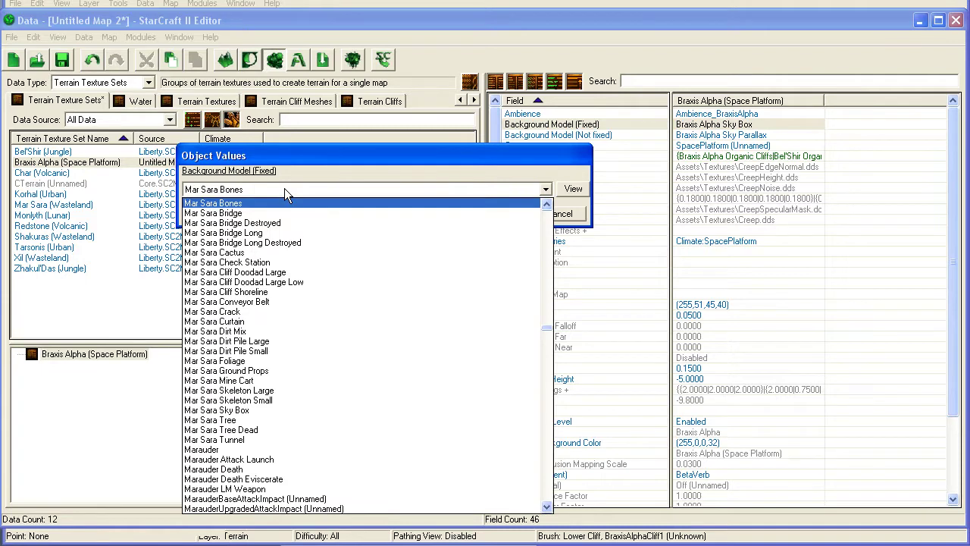
click(270, 410)
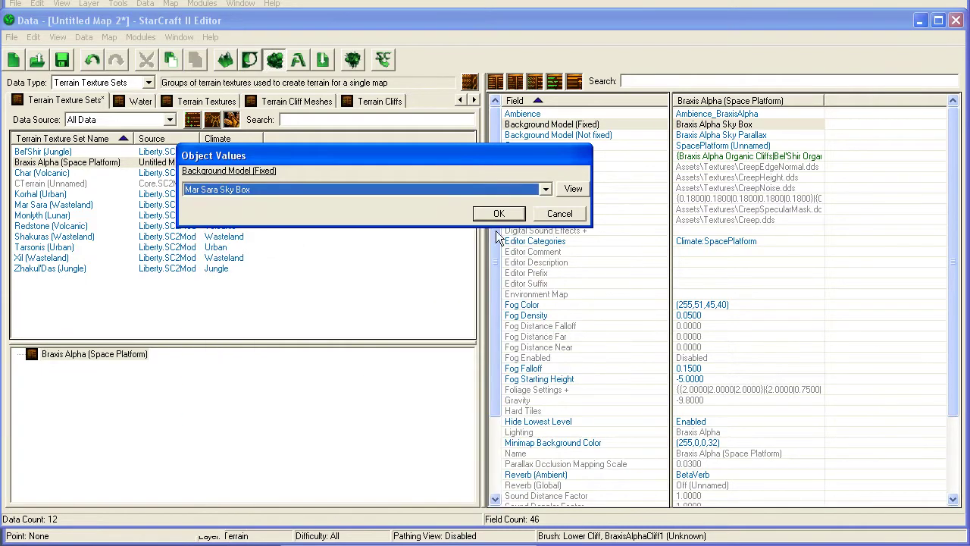
click(496, 214)
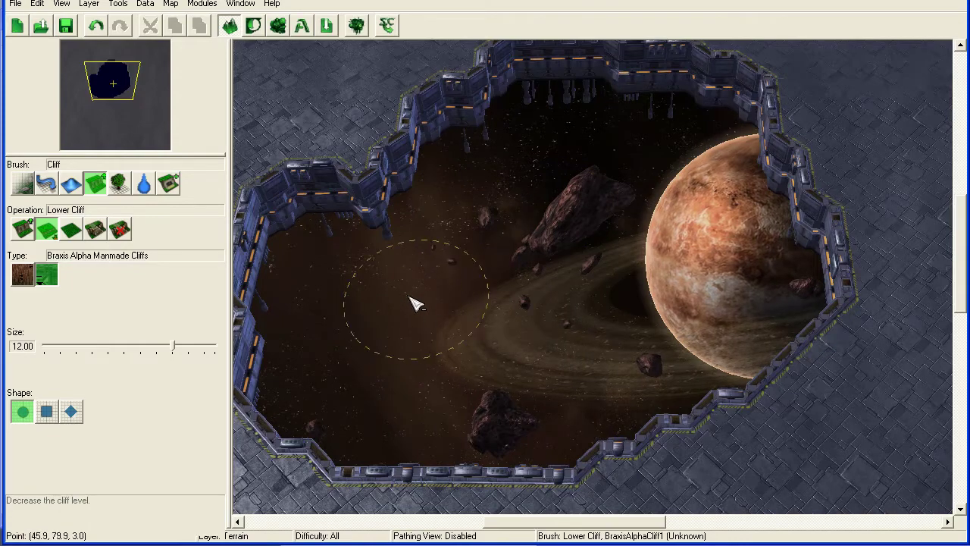
- Check the terrain's backdrop, the Braxis Alpha data fields and the textures offered by the Texture brush
right_drag(491, 235, 569, 218)
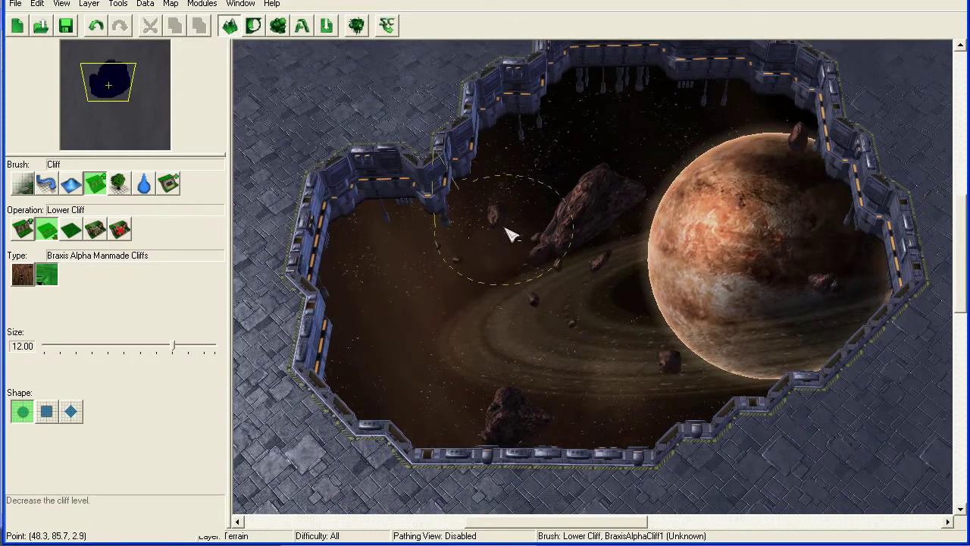
key(F7)
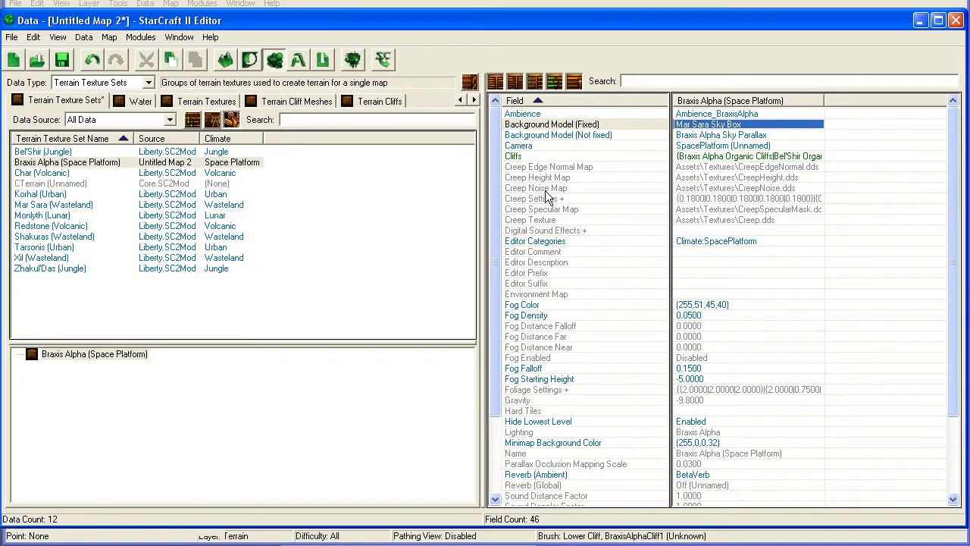
click(706, 156)
scroll(774, 252, down, 3)
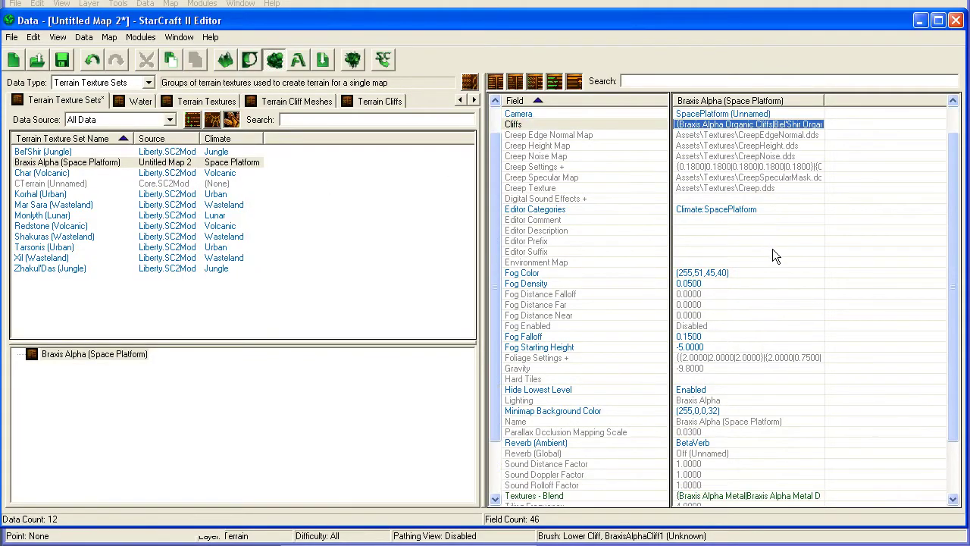
scroll(745, 260, up, 3)
key(alt+Tab)
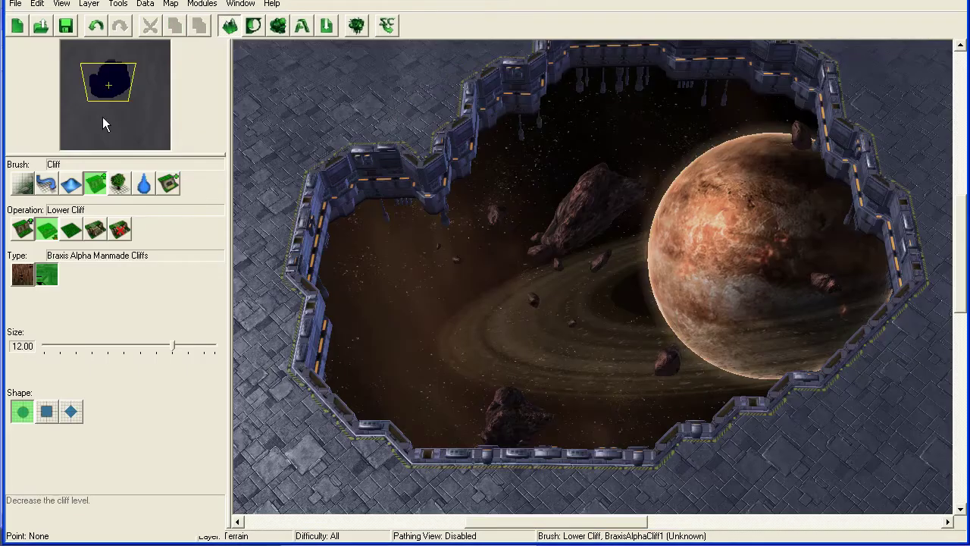
click(22, 184)
click(95, 275)
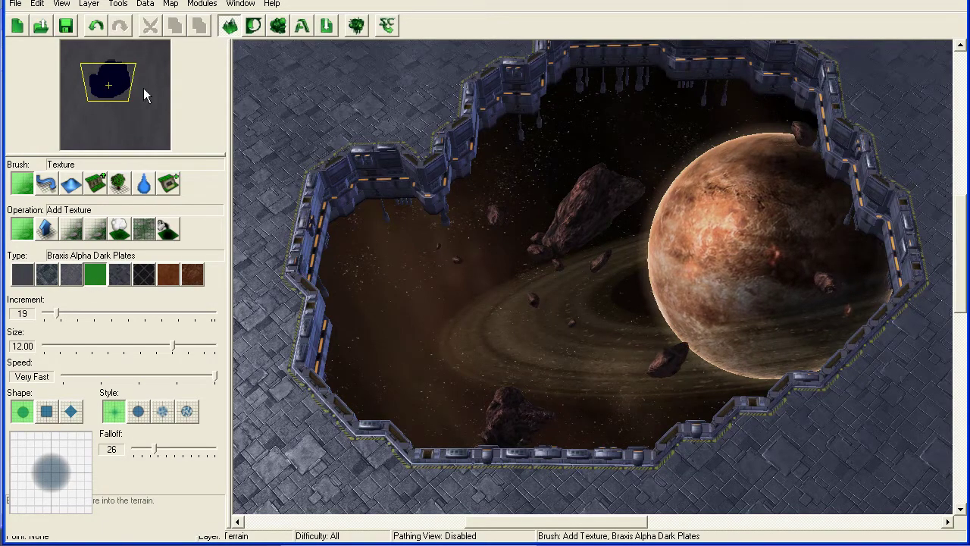
- Save the map as testmap and close it
key(ctrl+s)
text(testmap)
key(Return)
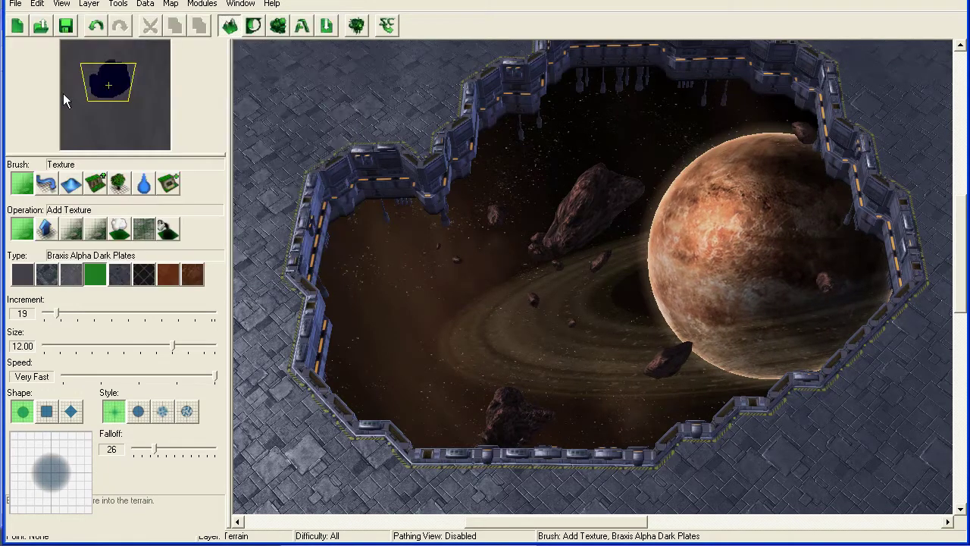
click(15, 4)
click(23, 46)
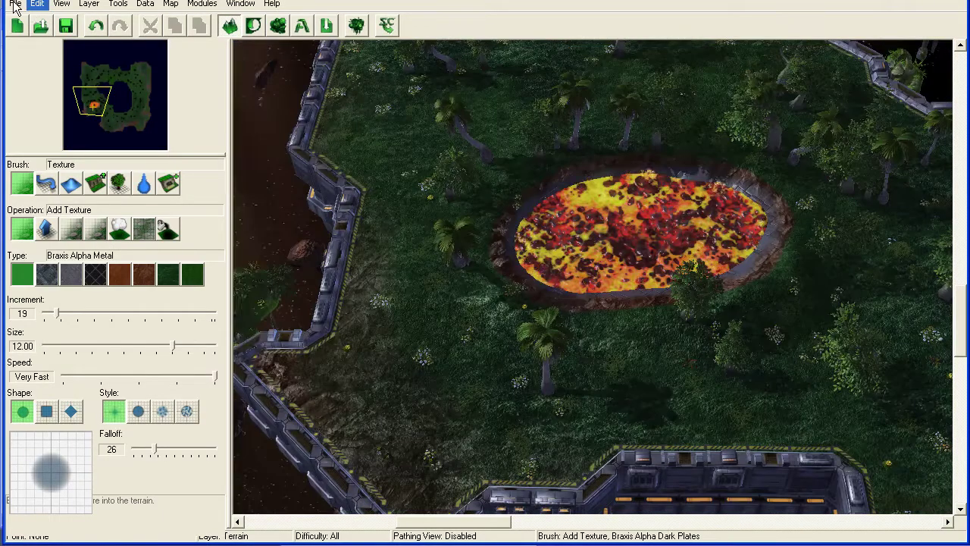
- Open testmap.SC2Map from the StarCraft II Beta maps folder
click(15, 5)
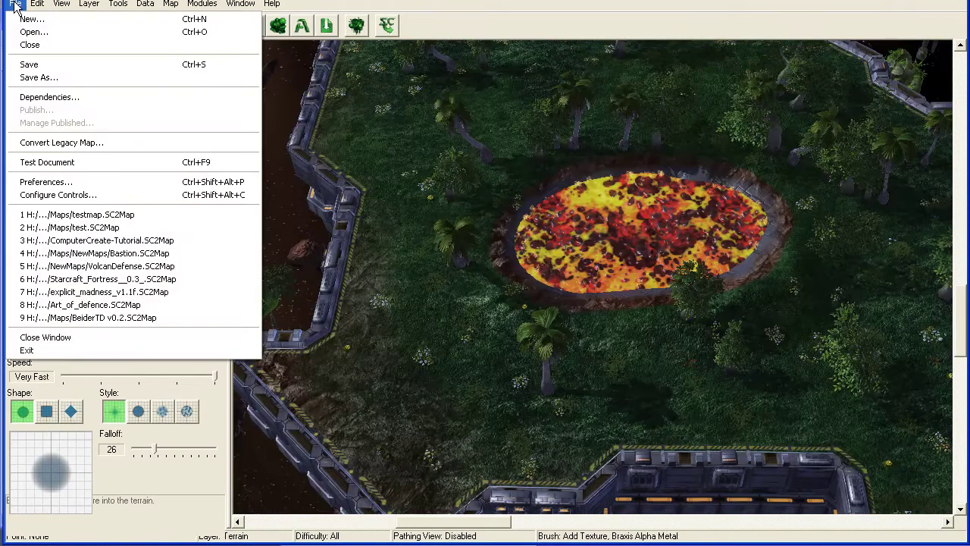
click(15, 5)
click(36, 24)
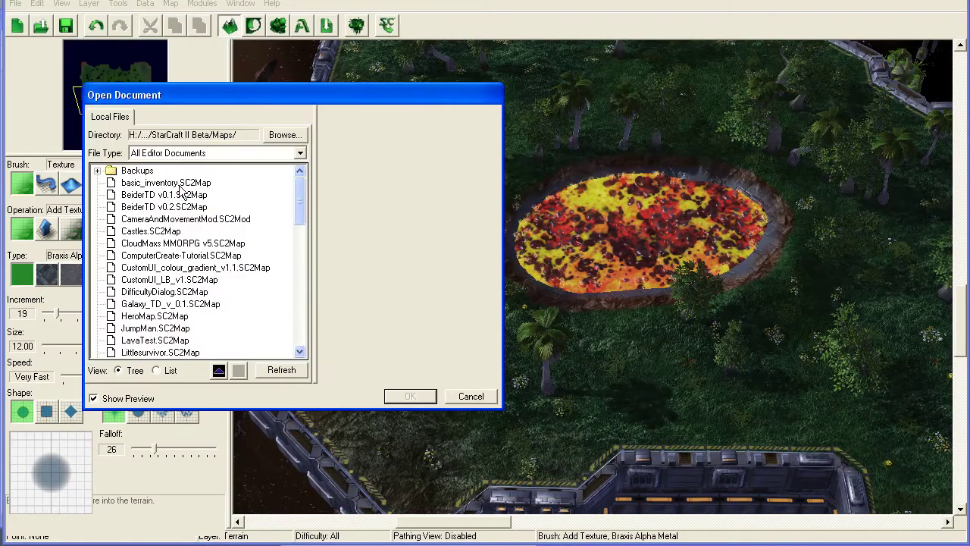
key(t)
scroll(201, 251, down, 4)
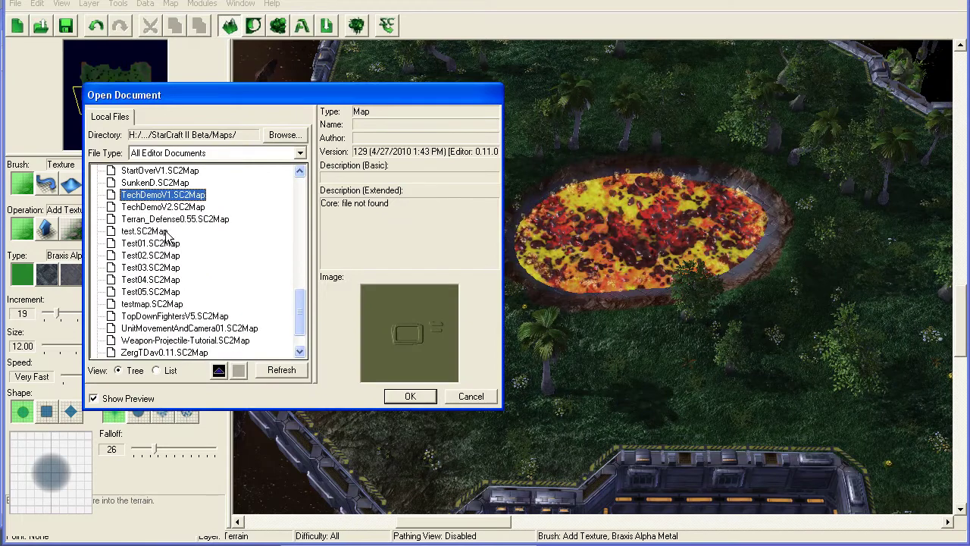
double_click(150, 304)
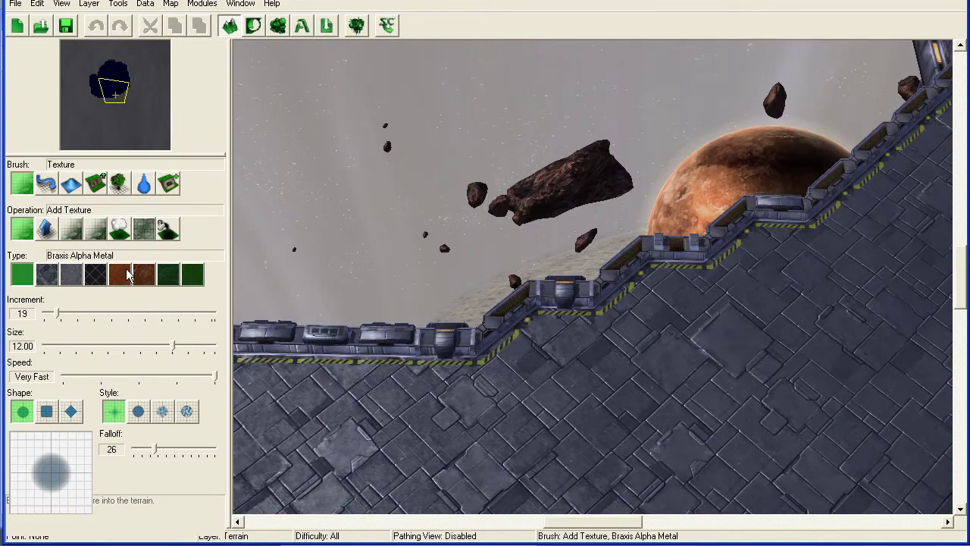
- Paint a patch of Bel'Shir Grass Light on the metal floor just south of the space pit
click(127, 271)
click(190, 281)
right_drag(477, 348, 463, 260)
click(465, 260)
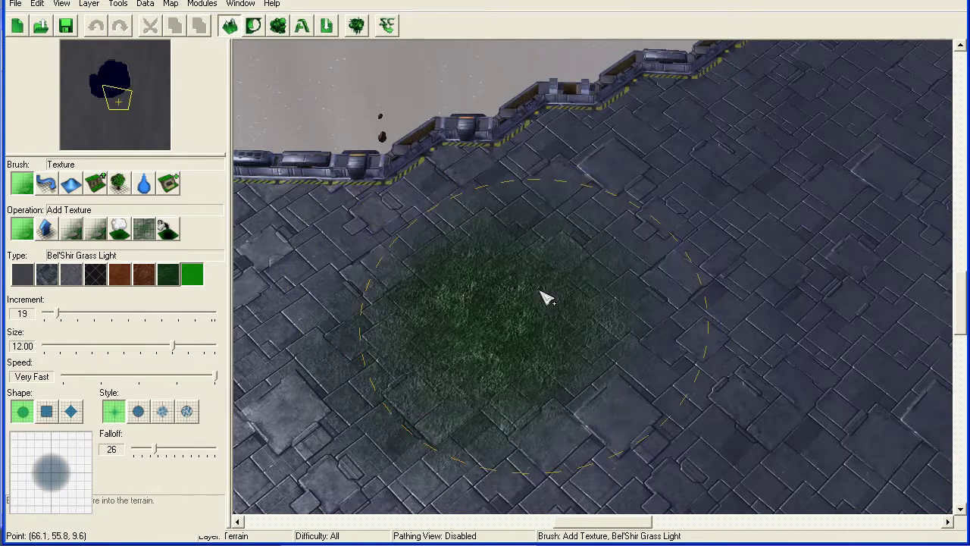
click(451, 226)
drag(579, 238, 591, 227)
- Paint Bel'Shir Grass Dark over the floor along the southern edge of the space pit
click(168, 275)
mouse_move(318, 281)
mouse_down()
mouse_move(271, 238)
mouse_move(326, 336)
mouse_up()
right_drag(322, 331, 433, 267)
mouse_move(448, 359)
mouse_down()
mouse_move(345, 404)
mouse_move(357, 308)
mouse_up()
right_drag(357, 308, 357, 485)
right_drag(475, 353, 476, 396)
right_drag(553, 307, 470, 248)
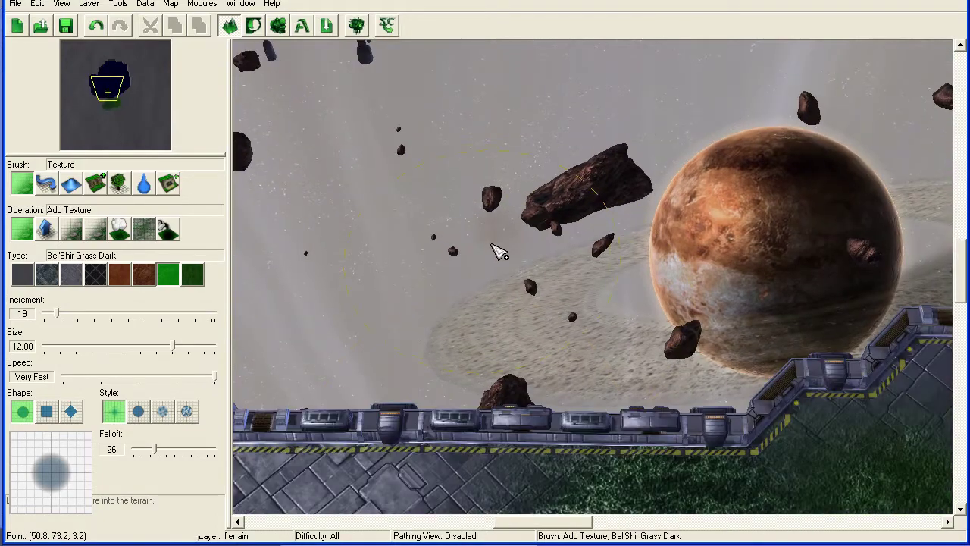
middle_drag(409, 411, 531, 254)
mouse_move(531, 253)
mouse_down()
mouse_move(444, 297)
mouse_move(558, 435)
mouse_move(663, 385)
mouse_up()
middle_drag(663, 385, 568, 390)
mouse_move(568, 389)
mouse_down()
mouse_move(784, 310)
mouse_move(554, 268)
mouse_up()
- Extend the grass area south and west of the dark grass with Bel'Shir Grass Light
click(192, 274)
mouse_move(277, 310)
mouse_down()
mouse_move(319, 427)
mouse_move(648, 341)
mouse_move(614, 314)
mouse_up()
scroll(609, 308, down, 3)
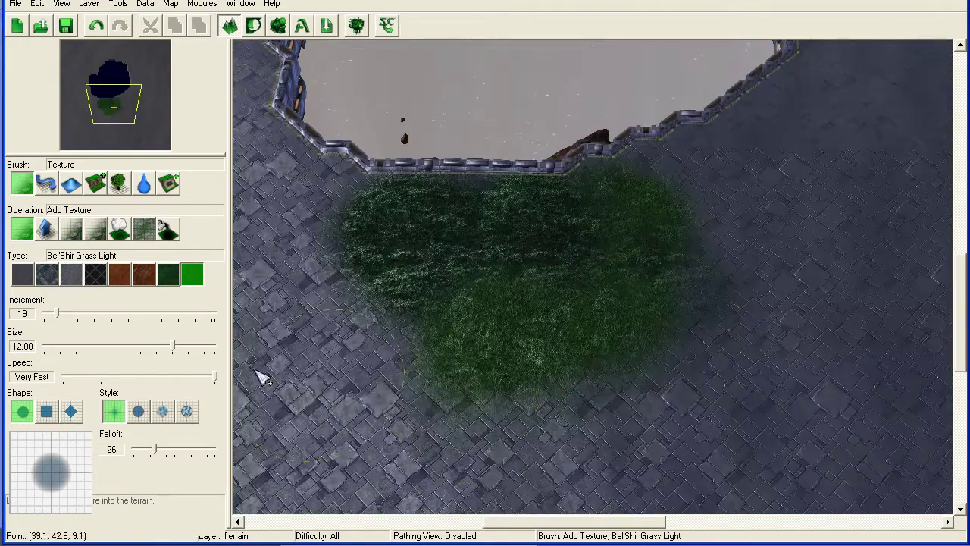
right_drag(235, 371, 455, 367)
mouse_move(623, 367)
mouse_down()
mouse_move(546, 344)
mouse_move(485, 219)
mouse_up()
scroll(440, 338, up, 2)
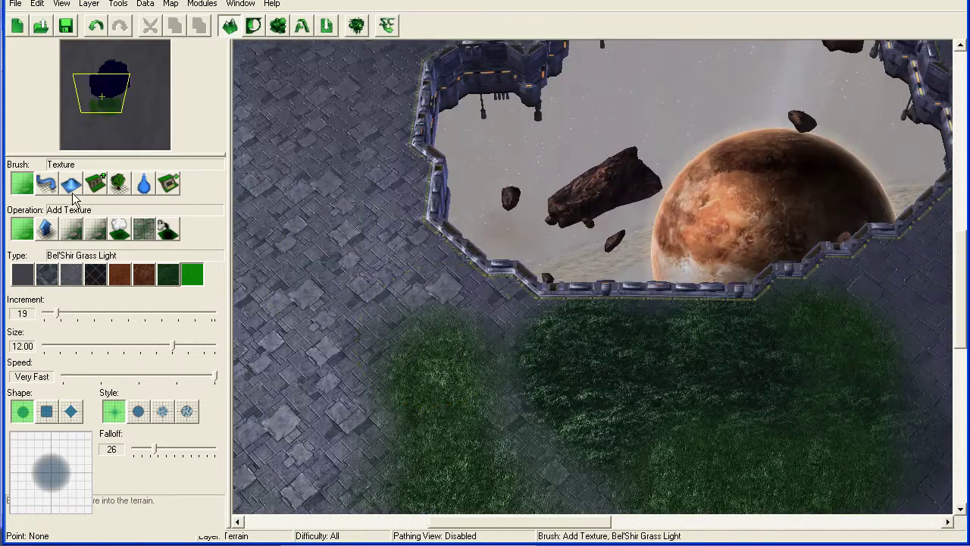
- Try lowering the terrain southwest of the grass with Bel'Shir Organic Cliffs, inspect the cliff edges and undo it
click(95, 185)
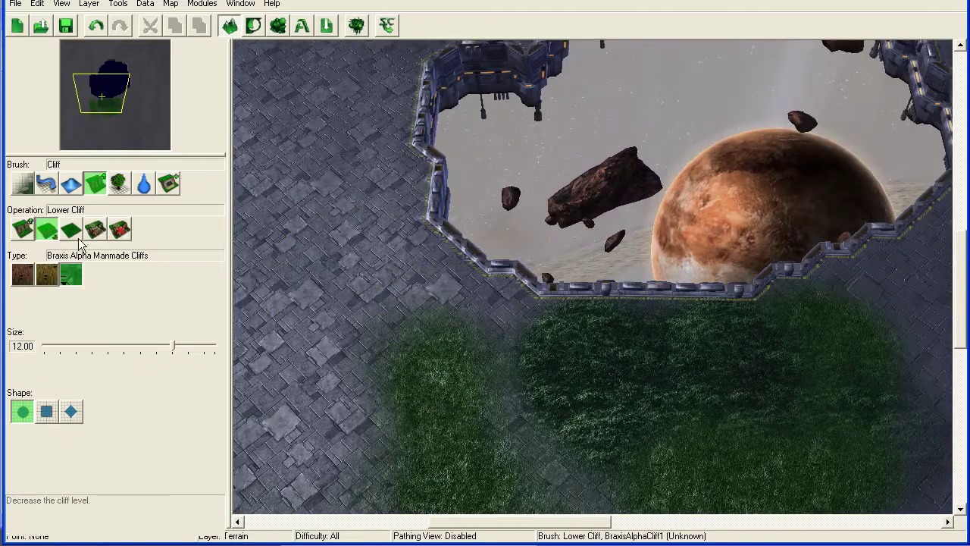
click(50, 278)
right_drag(271, 287, 463, 229)
mouse_move(447, 260)
mouse_down()
mouse_move(433, 320)
mouse_move(543, 392)
mouse_up()
scroll(421, 385, up, 2)
scroll(421, 385, up, 3)
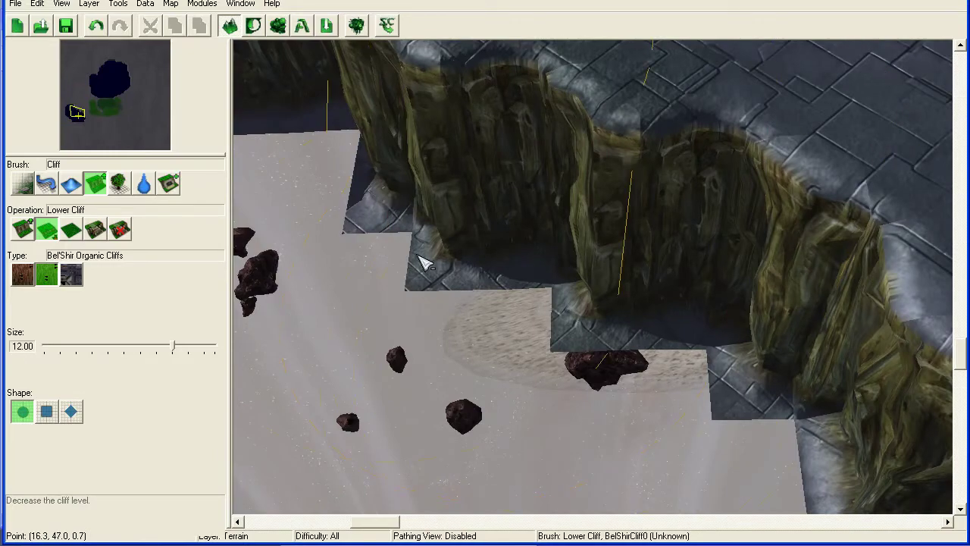
key(ctrl+z)
scroll(433, 223, down, 5)
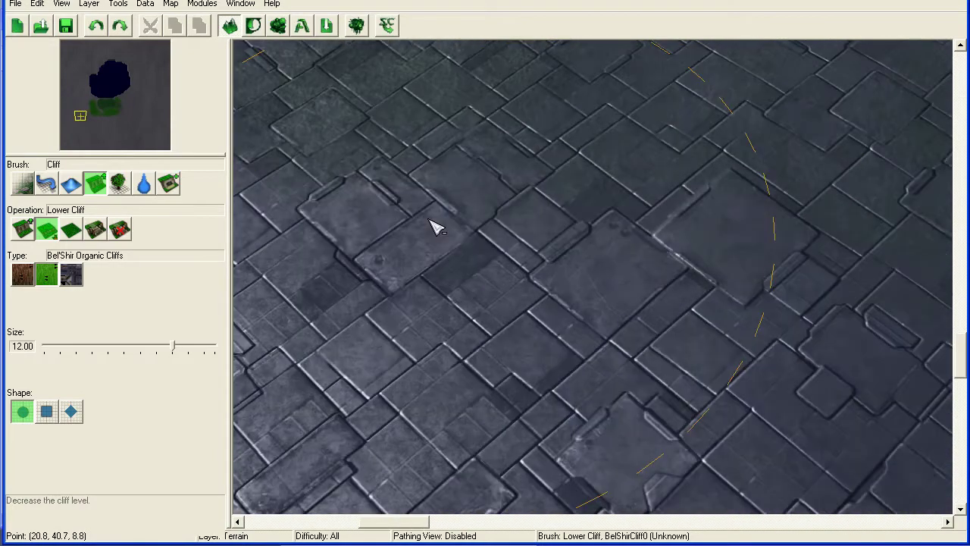
- Raise a tiered plateau with Bel'Shir Organic Cliffs southwest of the grass area
click(22, 229)
mouse_move(495, 287)
mouse_down()
mouse_move(465, 335)
mouse_move(537, 379)
mouse_move(650, 253)
mouse_move(463, 256)
mouse_move(598, 292)
mouse_move(546, 314)
mouse_move(576, 296)
mouse_up()
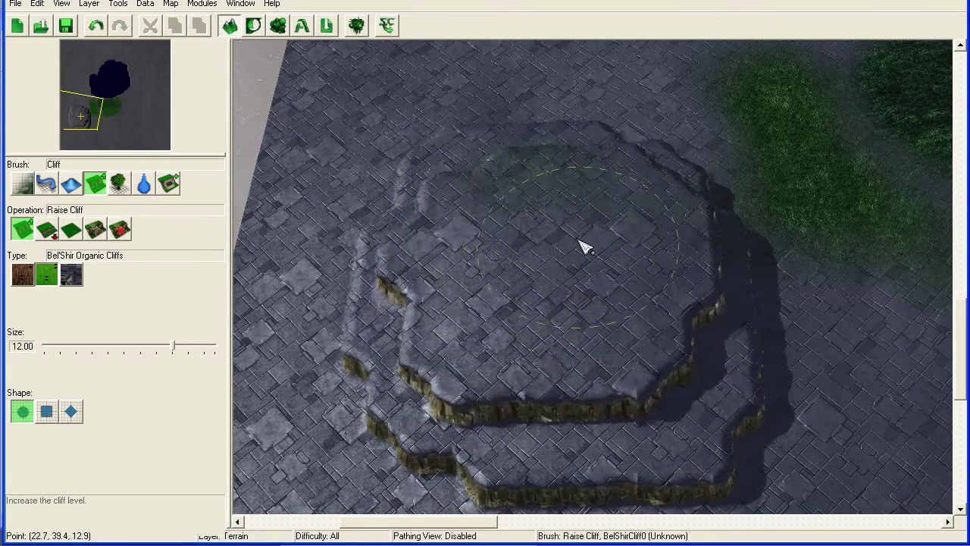
right_drag(606, 235, 357, 46)
right_drag(579, 101, 413, 375)
- Raise a second Bel'Shir Organic Cliffs plateau on the metal floor south of the grass area
scroll(534, 138, up, 5)
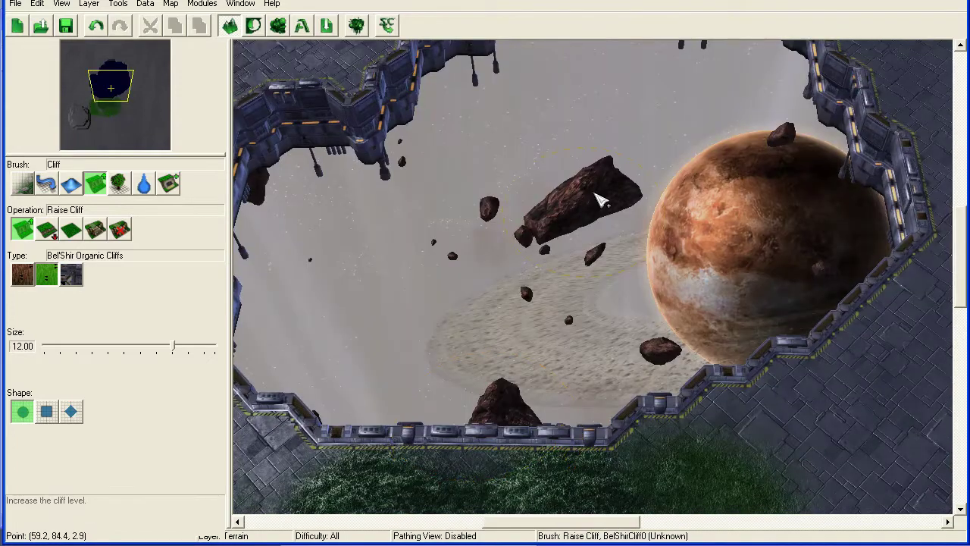
scroll(479, 250, down, 1)
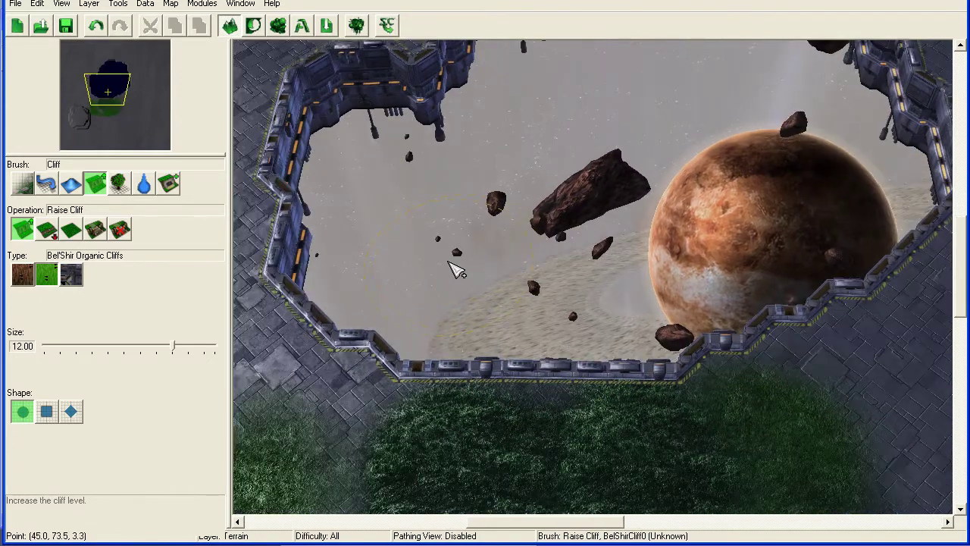
mouse_move(455, 266)
middle_down()
mouse_move(542, 266)
mouse_move(599, 307)
middle_up()
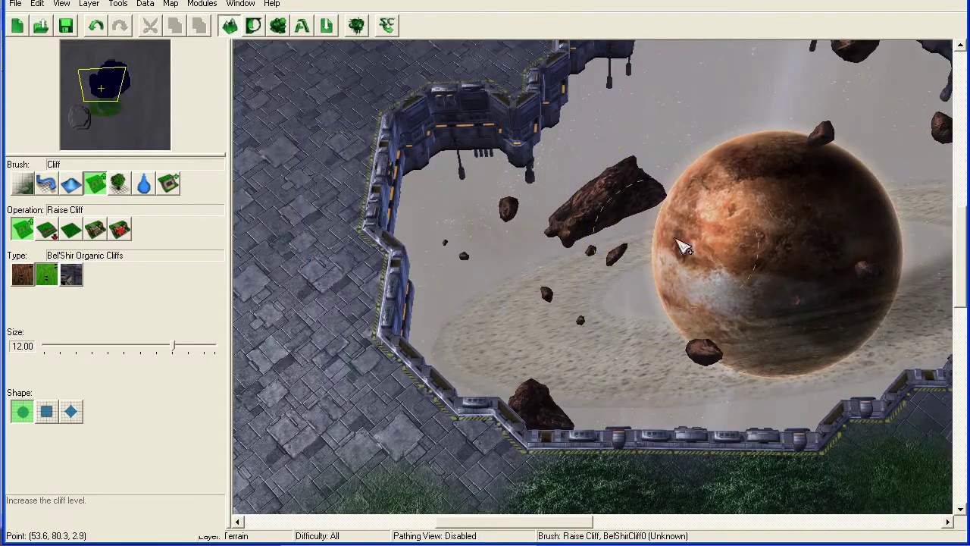
right_drag(589, 425, 634, 192)
right_drag(649, 365, 291, 143)
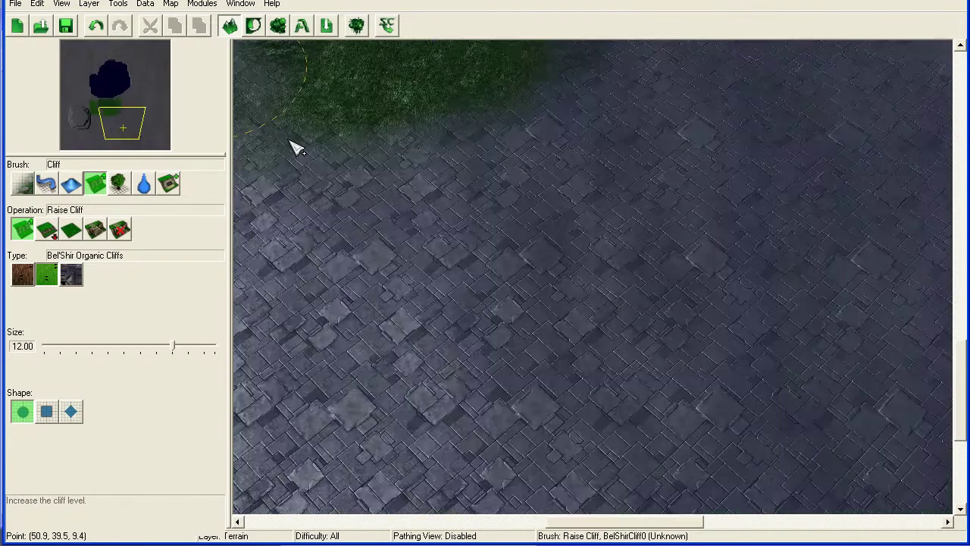
right_drag(386, 267, 570, 226)
right_drag(334, 256, 619, 215)
click(620, 214)
mouse_move(624, 220)
mouse_down()
mouse_move(535, 268)
mouse_move(736, 210)
mouse_up()
mouse_move(736, 210)
middle_down()
mouse_move(508, 278)
mouse_move(375, 256)
middle_up()
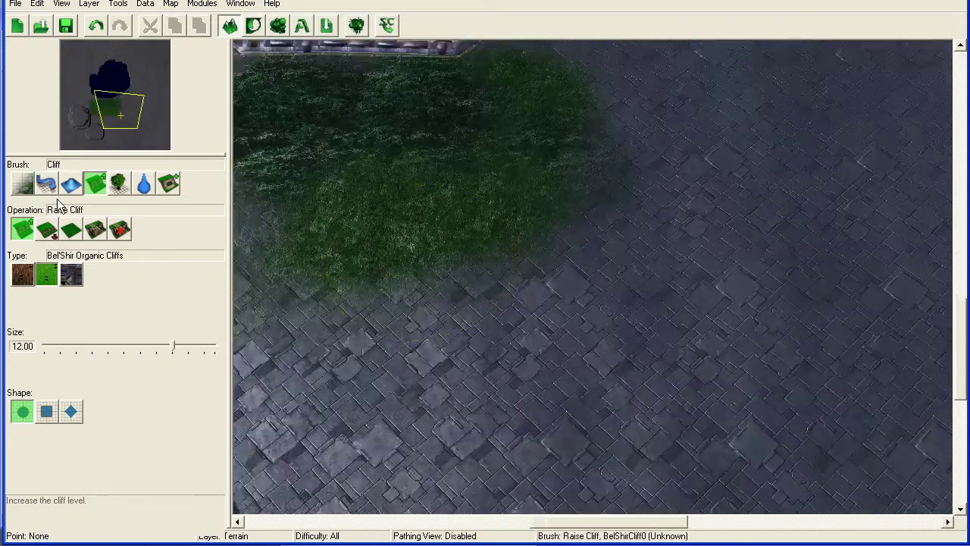
middle_drag(548, 202, 520, 310)
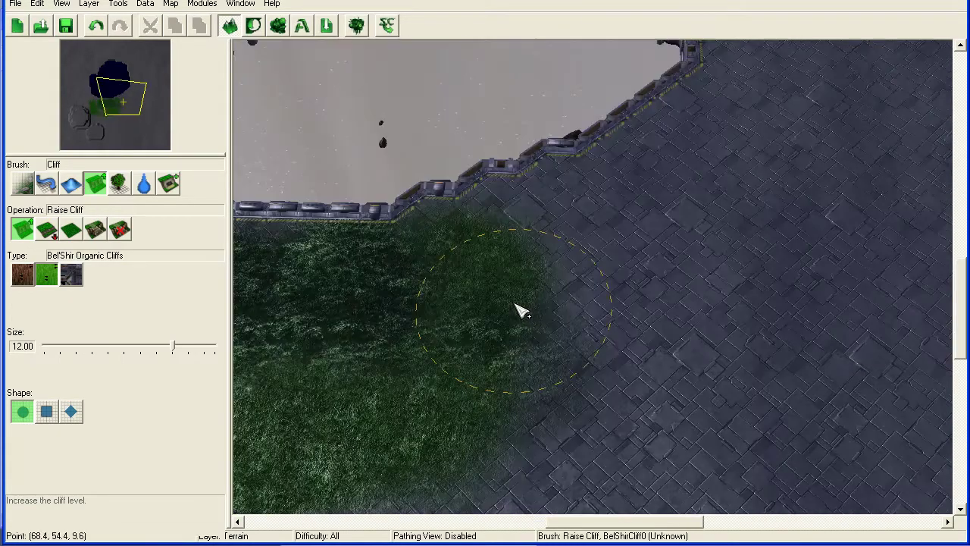
- Examine the Braxis Alpha texture set's fields in the map data, including Creep Settings, Hard Tiles and Hide Lowest Level
key(F7)
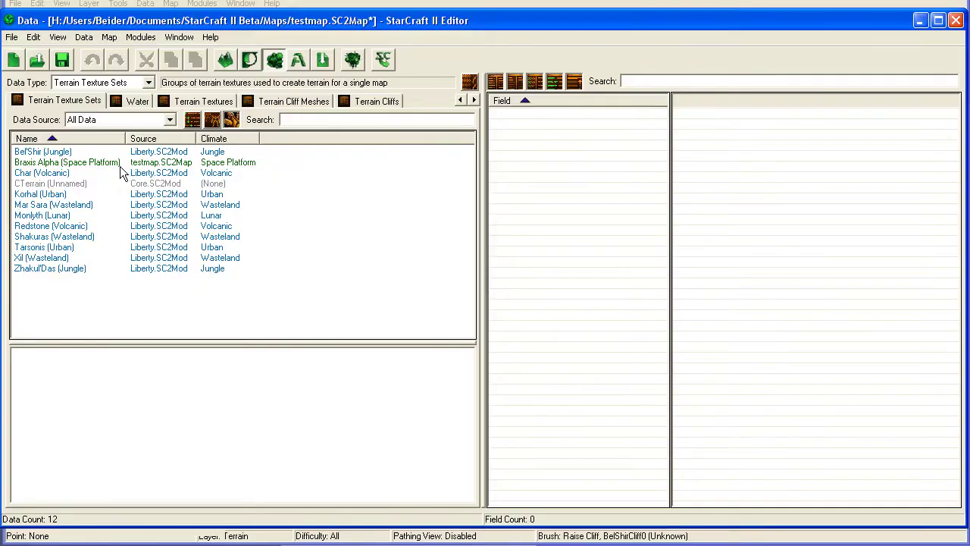
click(119, 164)
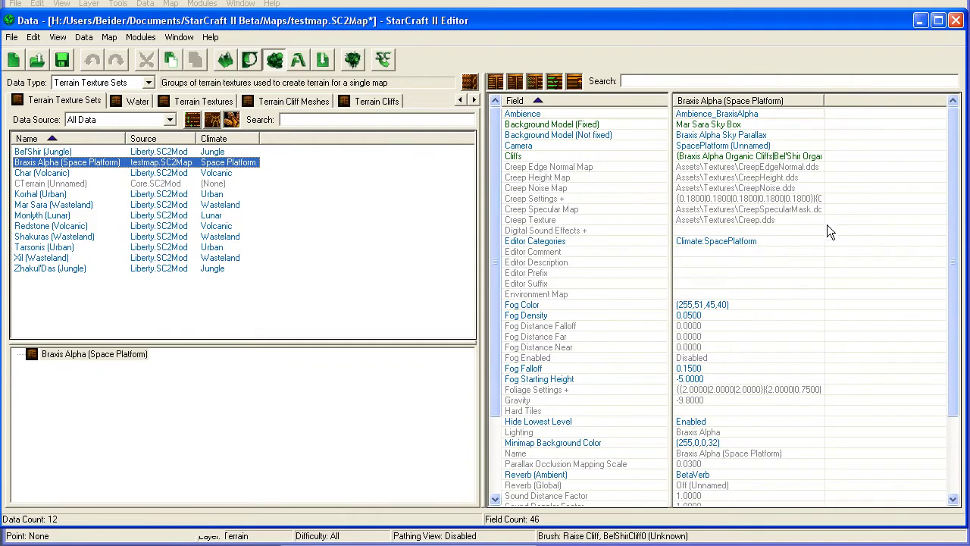
right_drag(733, 293, 767, 262)
drag(757, 171, 757, 173)
click(741, 202)
scroll(749, 297, down, 2)
scroll(765, 296, down, 1)
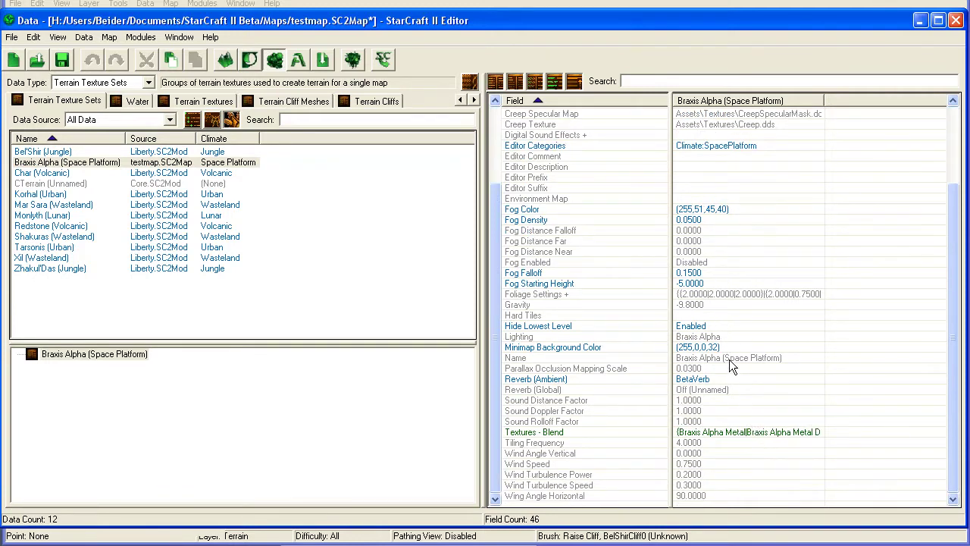
scroll(730, 360, up, 3)
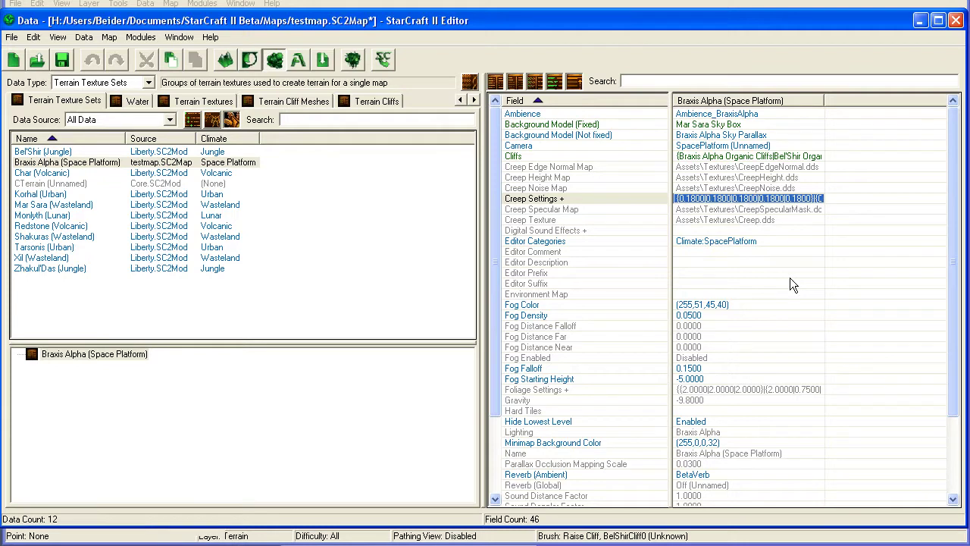
click(733, 411)
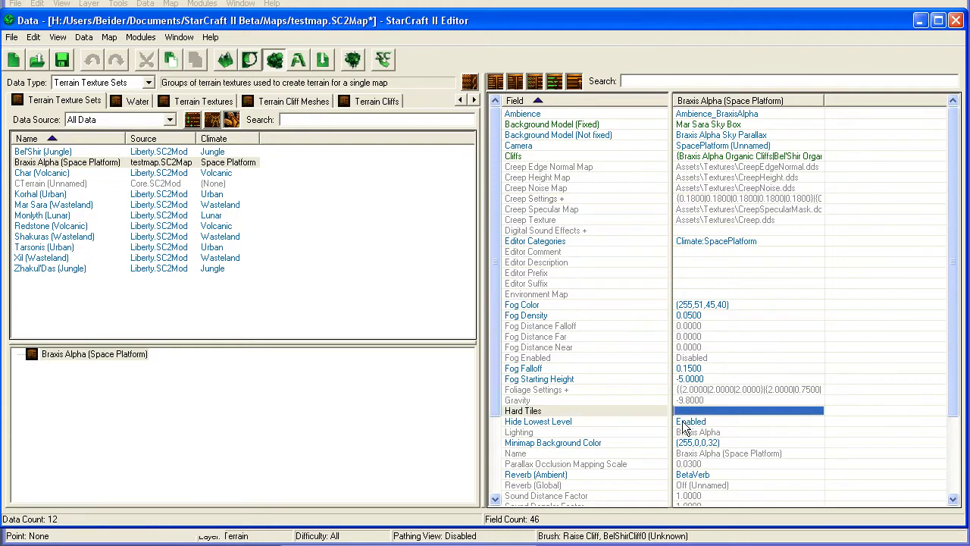
shift+click(681, 422)
click(571, 423)
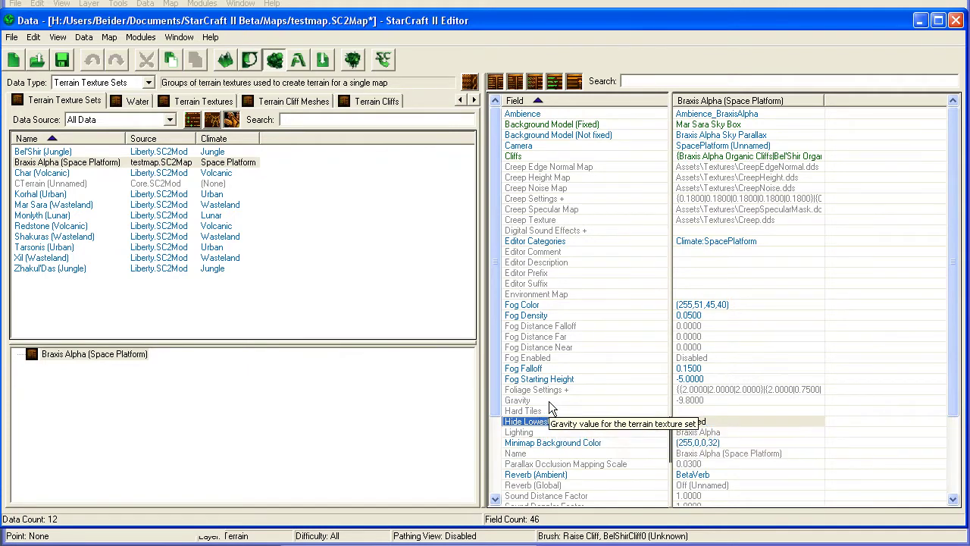
click(733, 273)
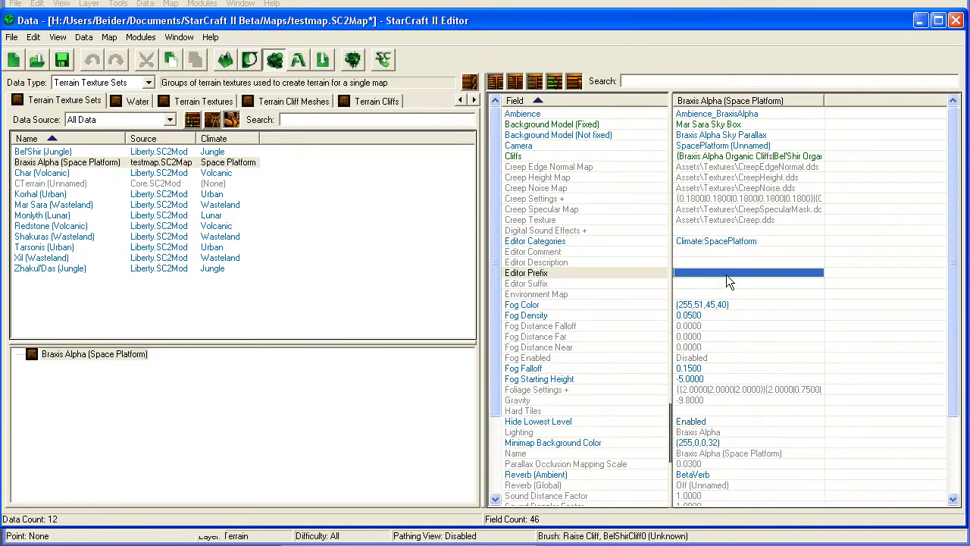
scroll(774, 321, down, 3)
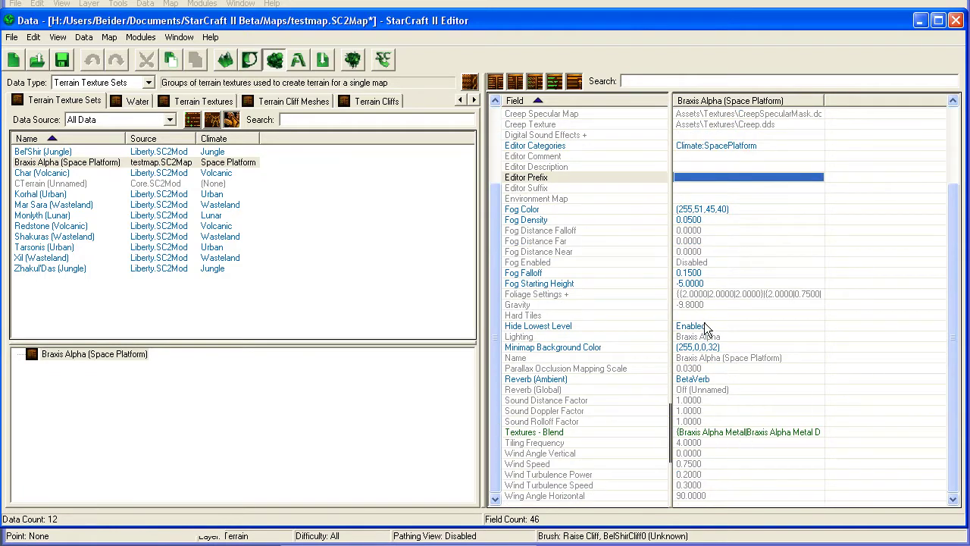
scroll(704, 322, up, 3)
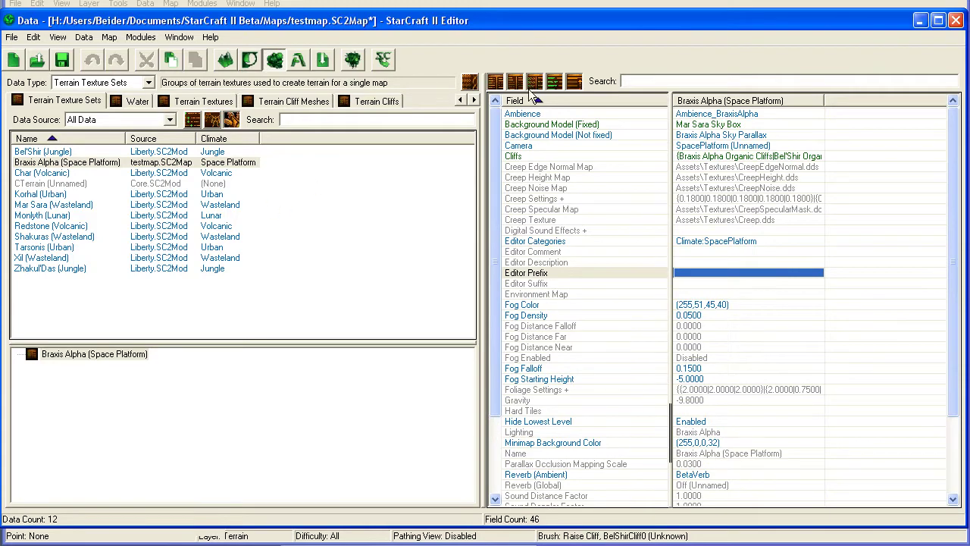
- Return to the terrain and add water planes on the metal floor east of the grass area
key(F5)
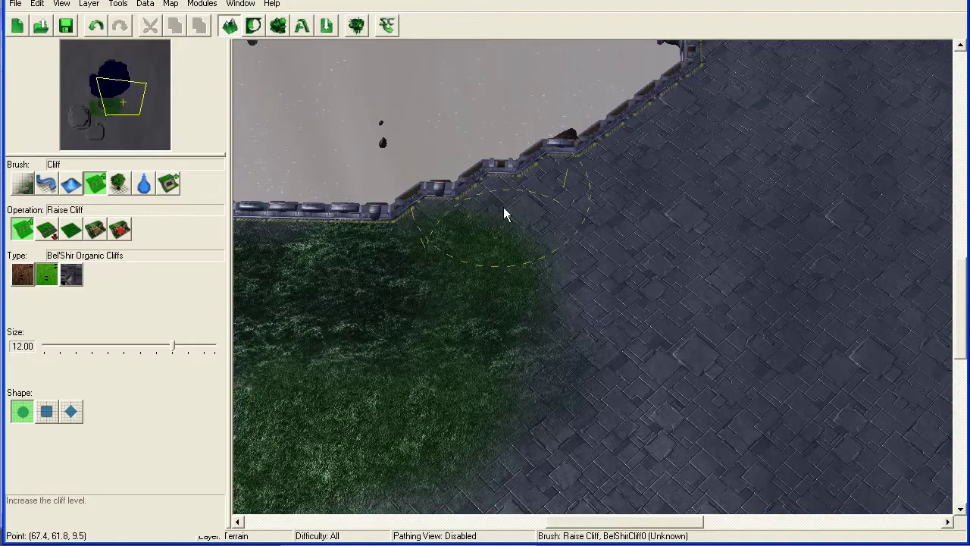
mouse_move(530, 254)
right_down()
mouse_move(613, 186)
mouse_move(368, 144)
right_up()
click(70, 184)
click(144, 183)
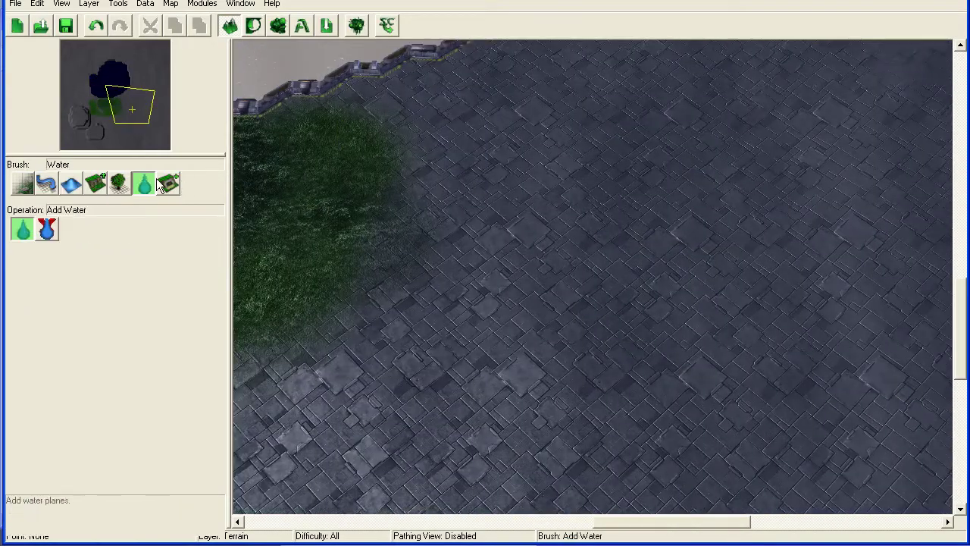
click(593, 284)
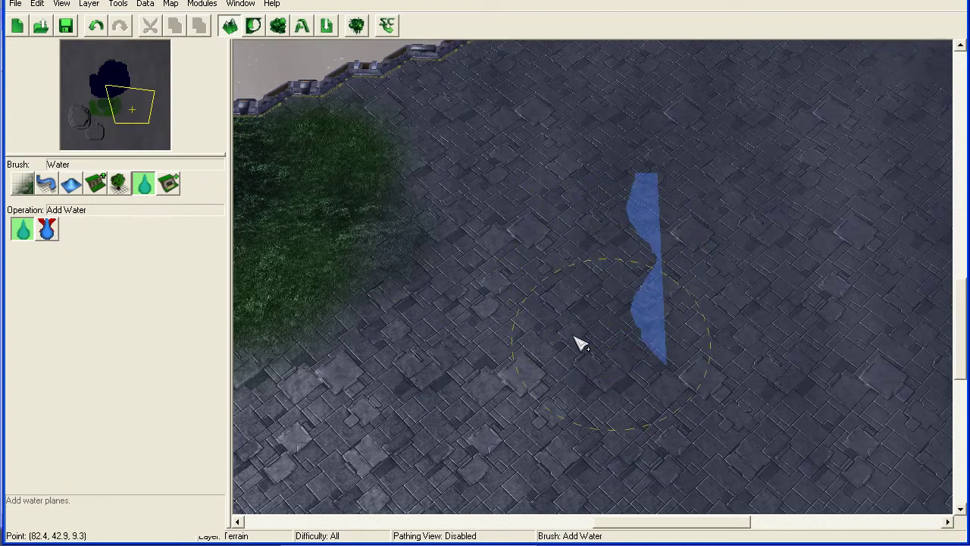
drag(626, 243, 697, 197)
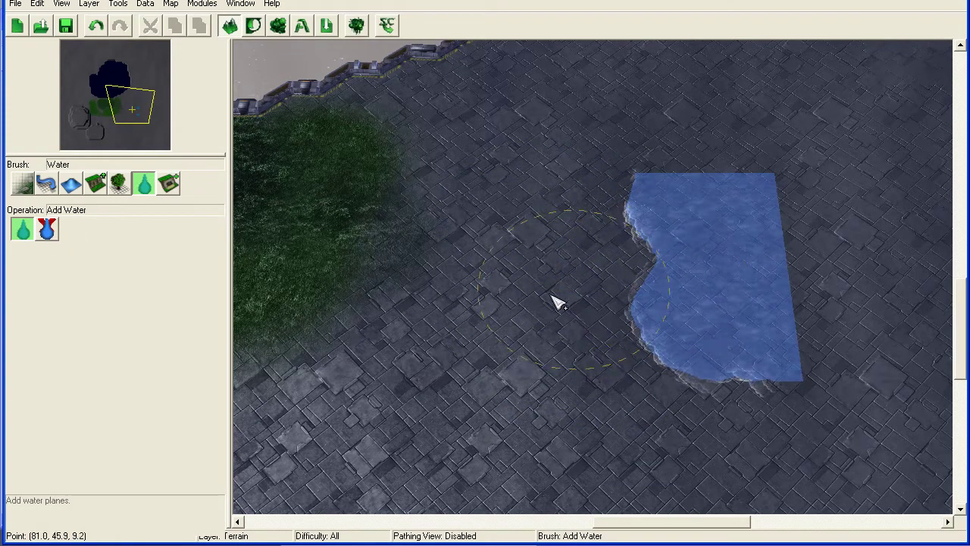
- Raise the metal floor around and over the water with the size 12 height brush
click(94, 184)
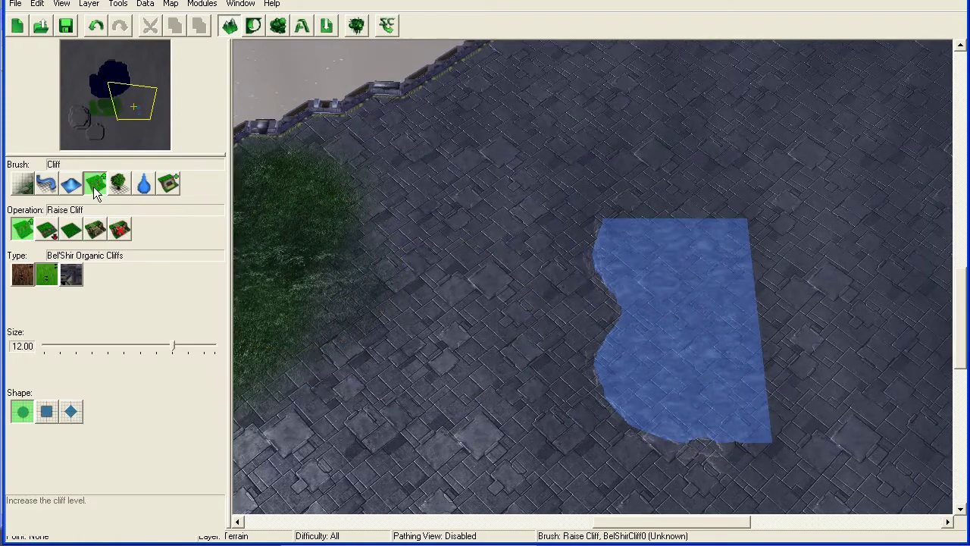
click(70, 184)
click(22, 230)
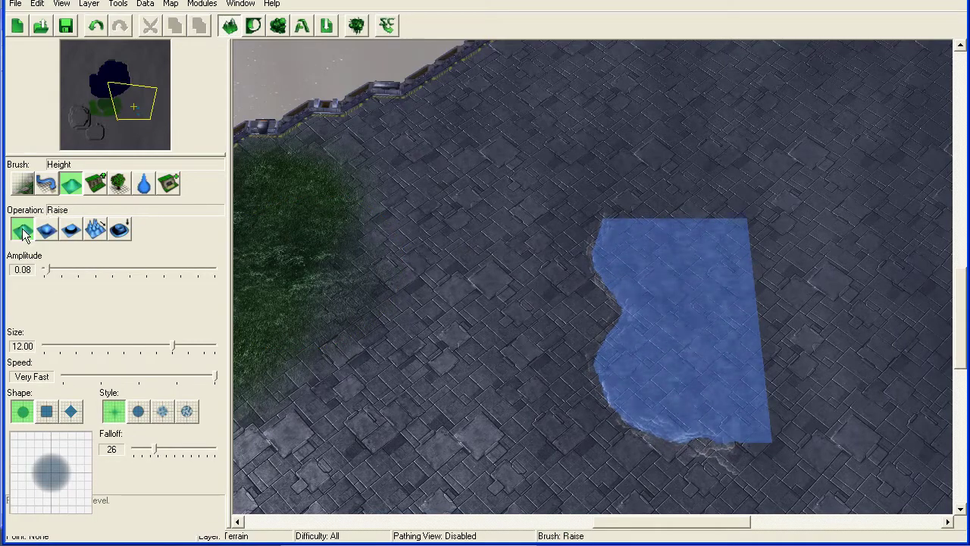
mouse_move(699, 216)
mouse_down()
mouse_move(801, 310)
mouse_move(633, 377)
mouse_move(665, 351)
mouse_up()
mouse_move(580, 473)
mouse_down()
mouse_move(814, 281)
mouse_move(559, 217)
mouse_move(580, 303)
mouse_move(373, 317)
mouse_move(568, 152)
mouse_move(806, 463)
mouse_move(689, 494)
mouse_move(410, 430)
mouse_up()
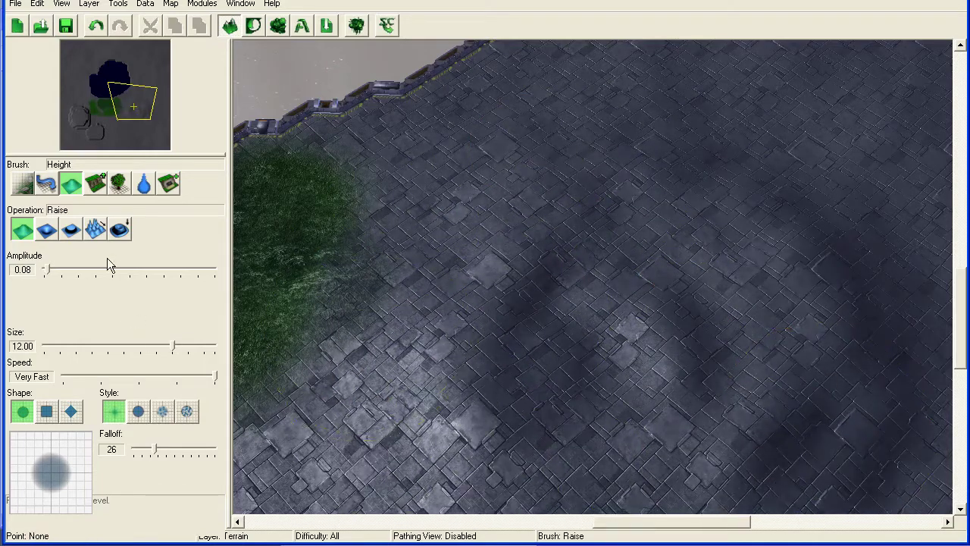
- Lower the raised floor with the size 12 height brush to carve a water-filled basin
click(47, 229)
mouse_move(740, 342)
mouse_down()
mouse_move(636, 334)
mouse_move(565, 377)
mouse_move(611, 371)
mouse_move(669, 409)
mouse_move(658, 319)
mouse_move(606, 372)
mouse_move(663, 384)
mouse_up()
right_drag(511, 306, 504, 222)
scroll(510, 273, up, 3)
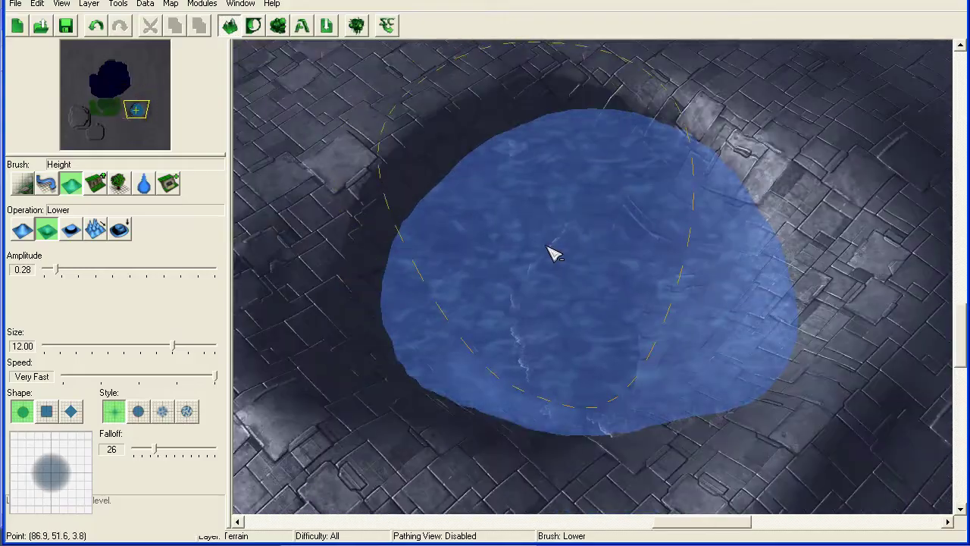
- Display the Water data type in the map data and select the Braxis Alpha entry
key(F7)
click(101, 81)
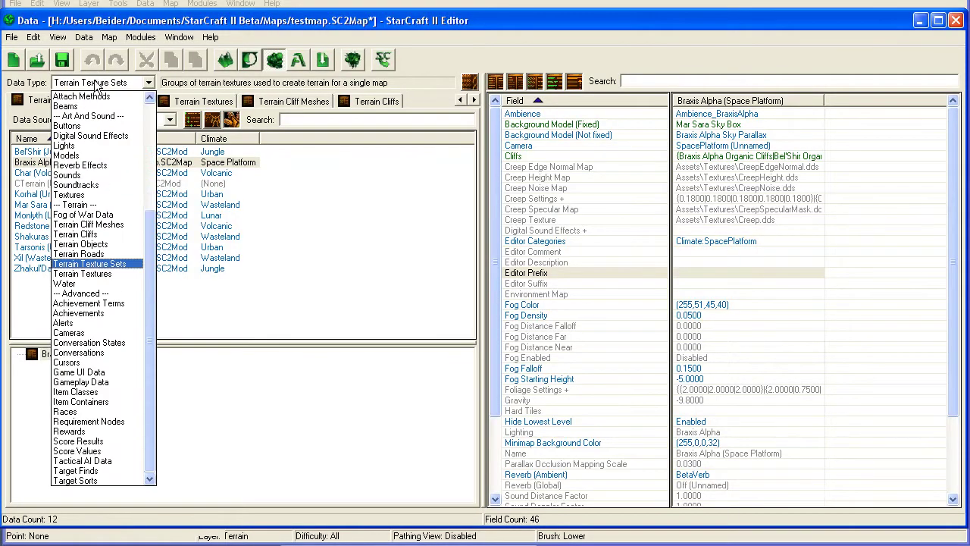
click(116, 283)
click(72, 172)
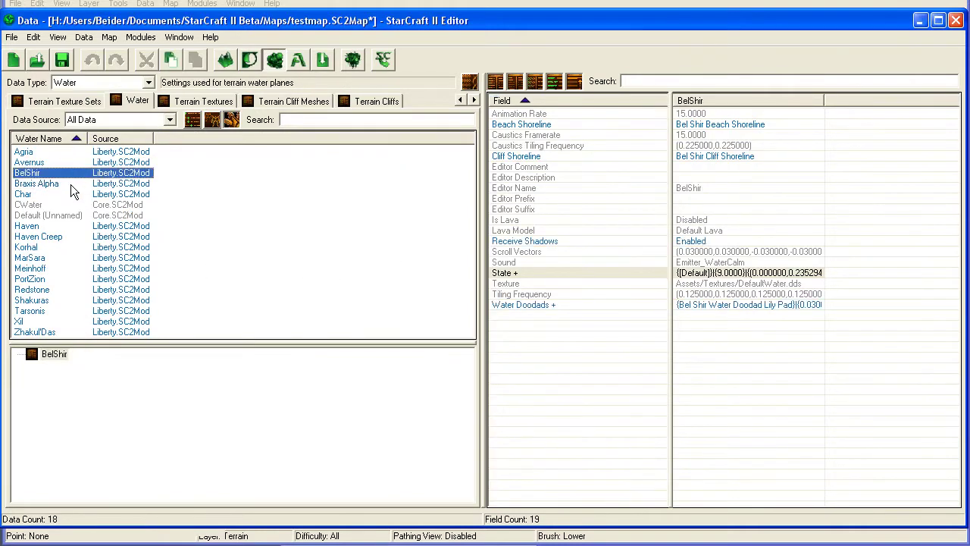
click(72, 184)
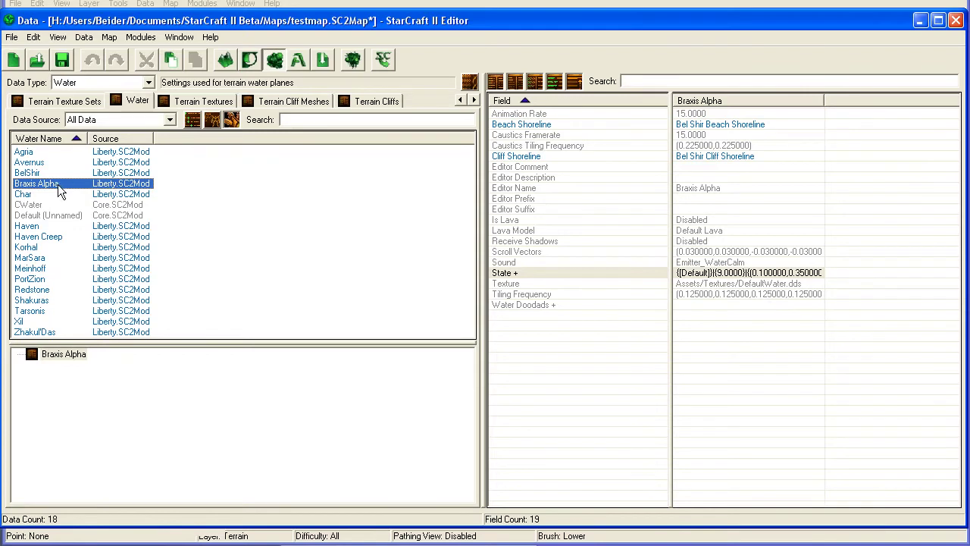
right_click(57, 184)
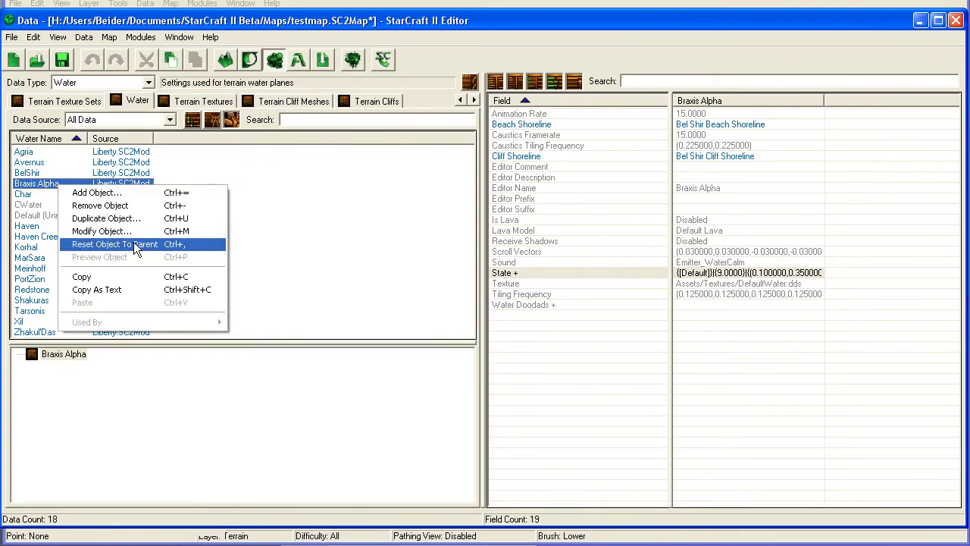
click(220, 232)
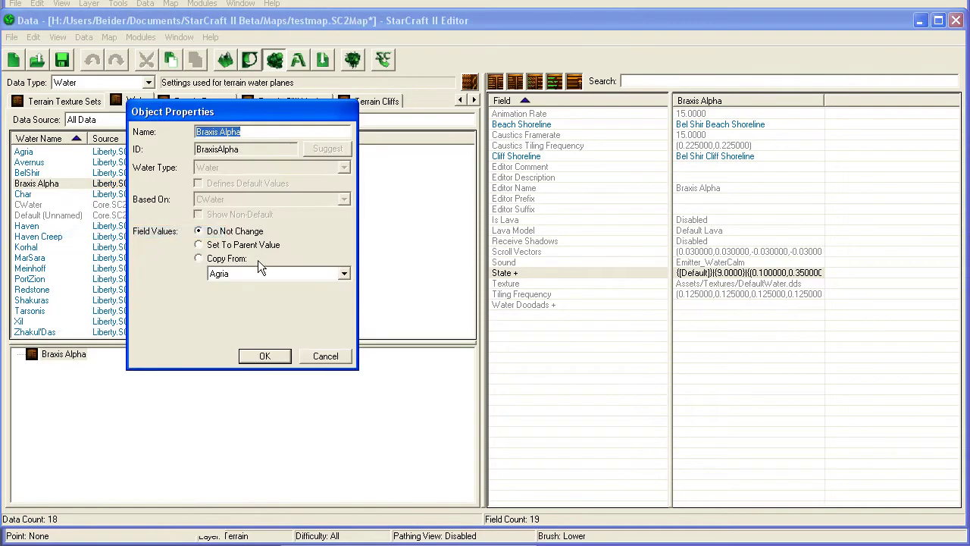
click(231, 258)
click(250, 269)
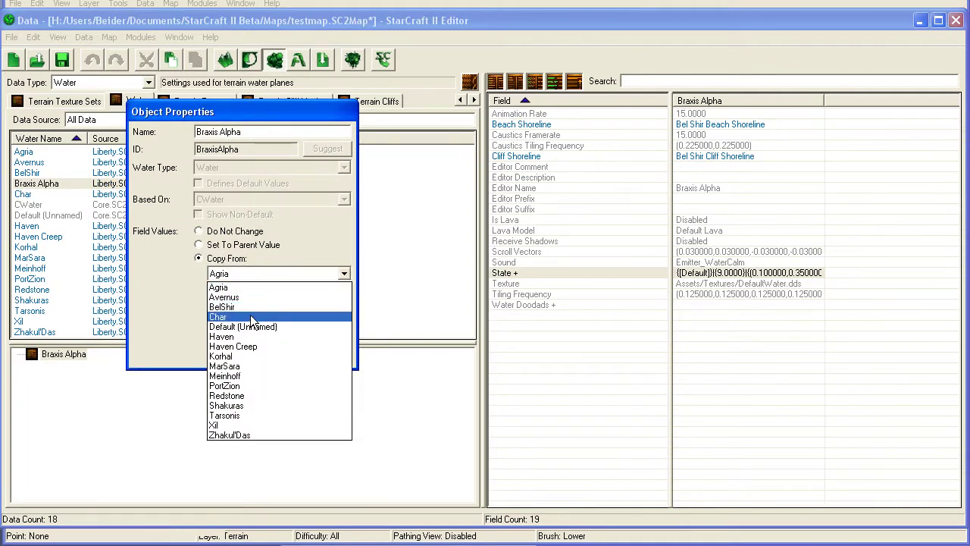
click(258, 287)
click(340, 352)
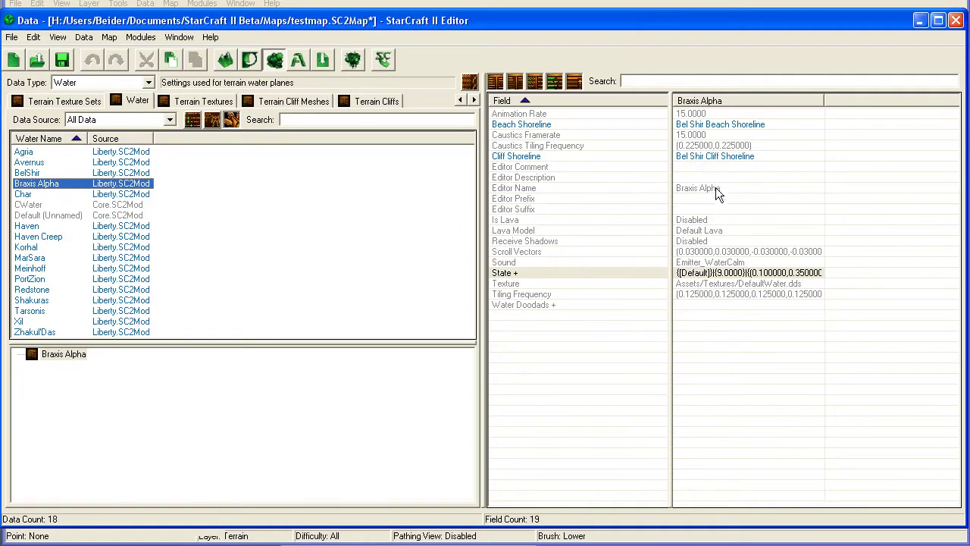
- Open the State values of the Braxis Alpha water and review the default state's settings
click(711, 275)
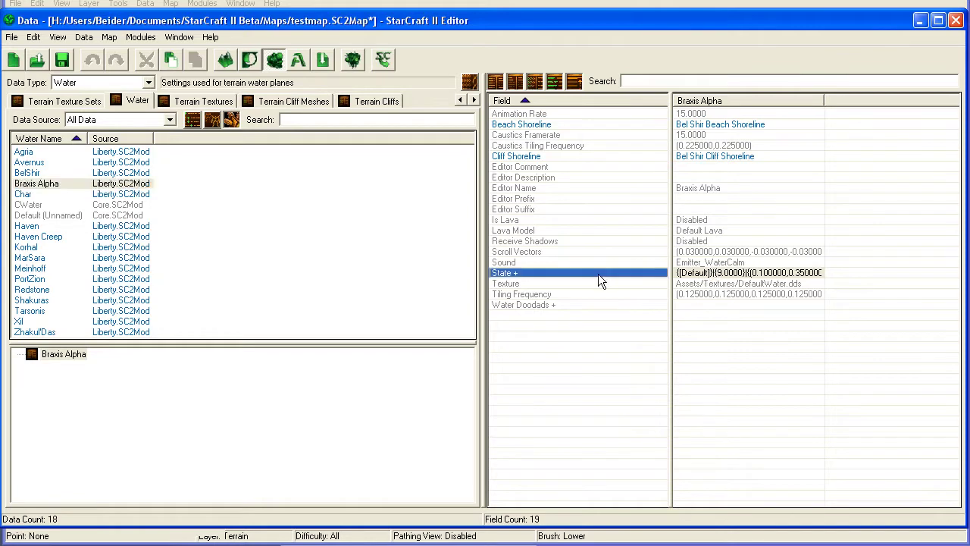
click(701, 274)
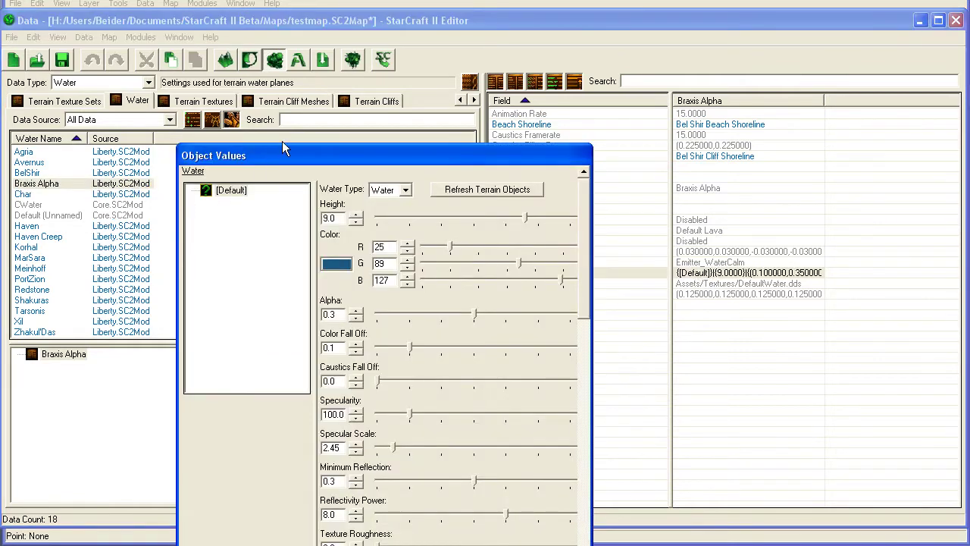
drag(282, 155, 315, 43)
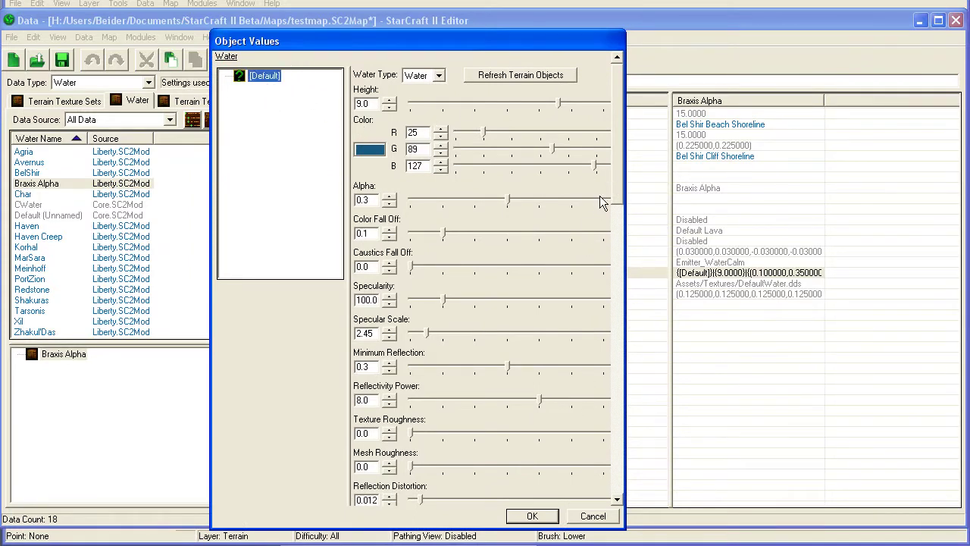
scroll(617, 190, down, 5)
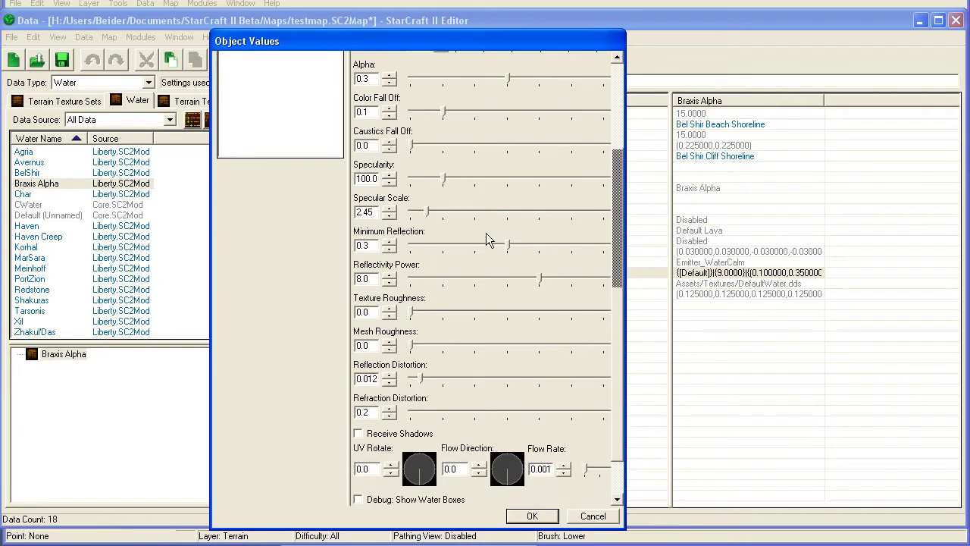
drag(623, 213, 612, 136)
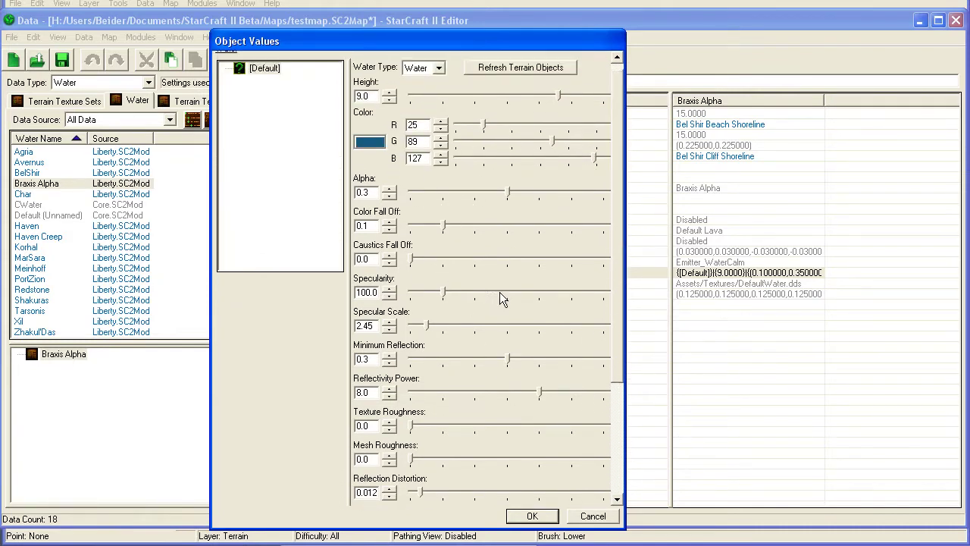
- Add a second water state to Braxis Alpha and compare its settings with the default state
click(258, 98)
right_click(257, 103)
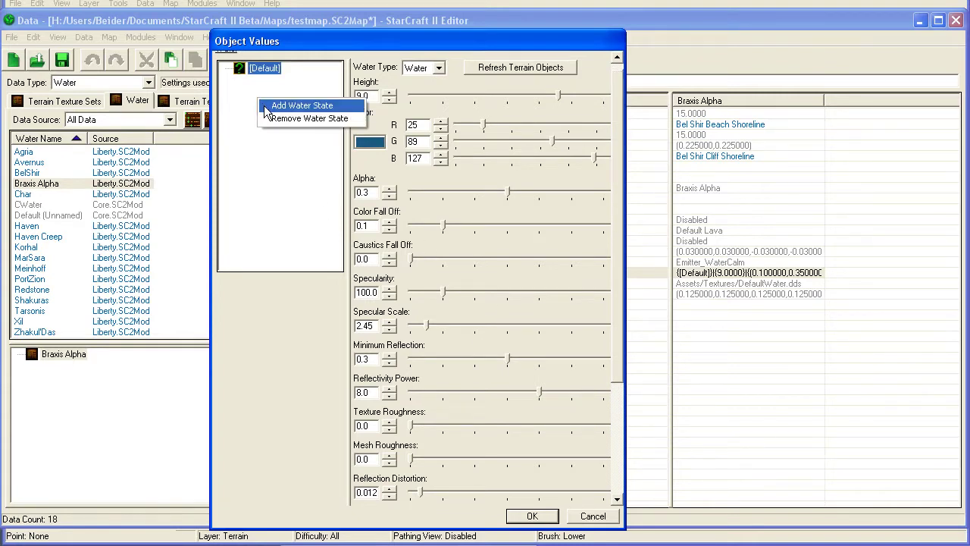
click(302, 106)
click(262, 70)
click(303, 81)
click(269, 70)
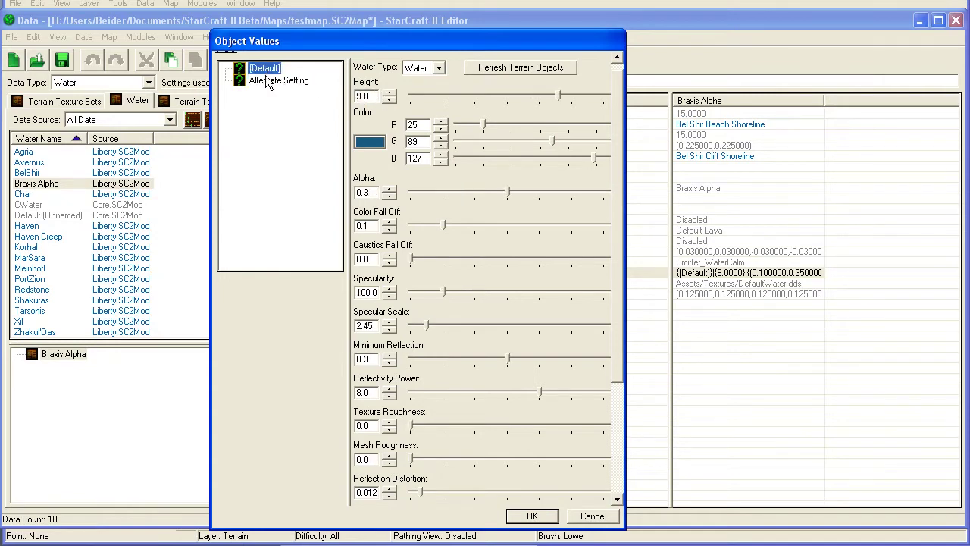
click(301, 81)
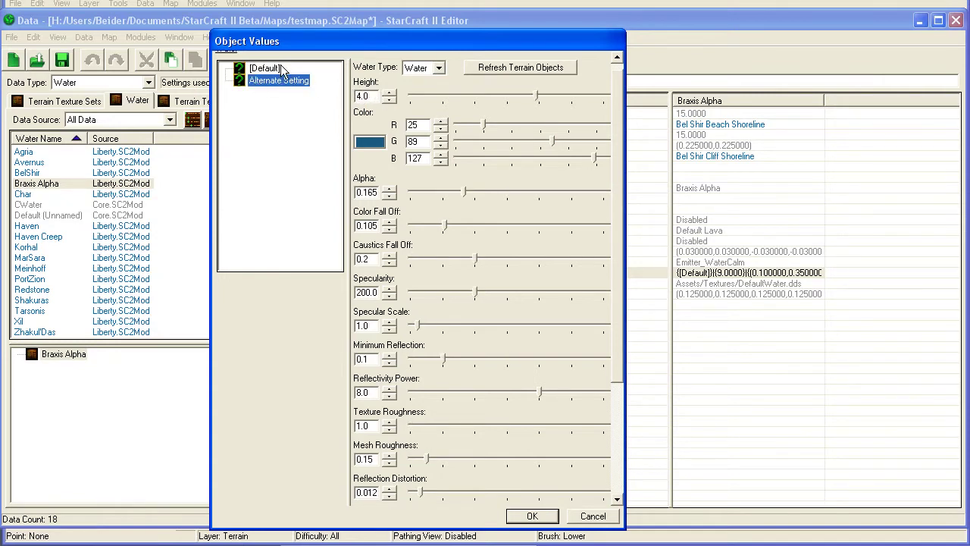
click(280, 69)
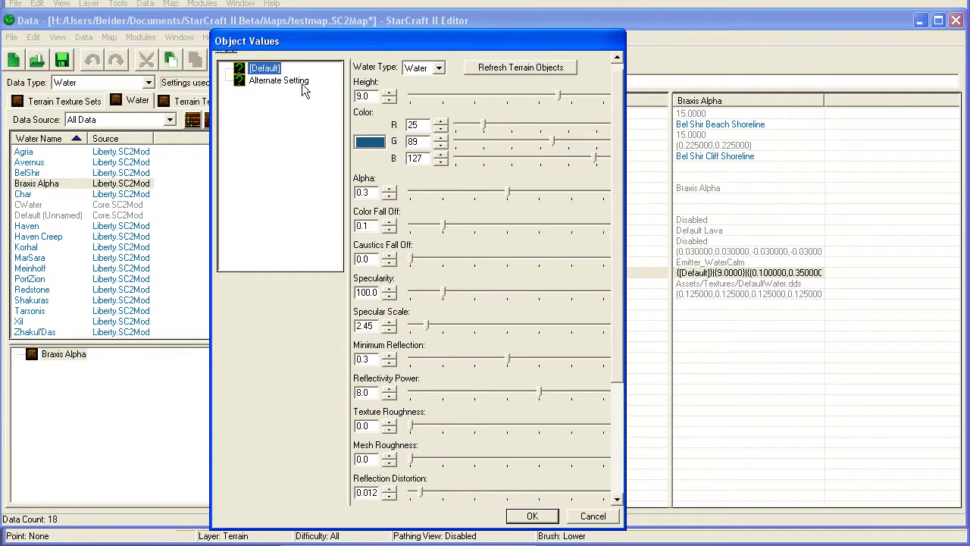
- Set the Alternate Setting water state's height to 7 and save the Braxis Alpha state values
click(302, 83)
drag(367, 98, 316, 97)
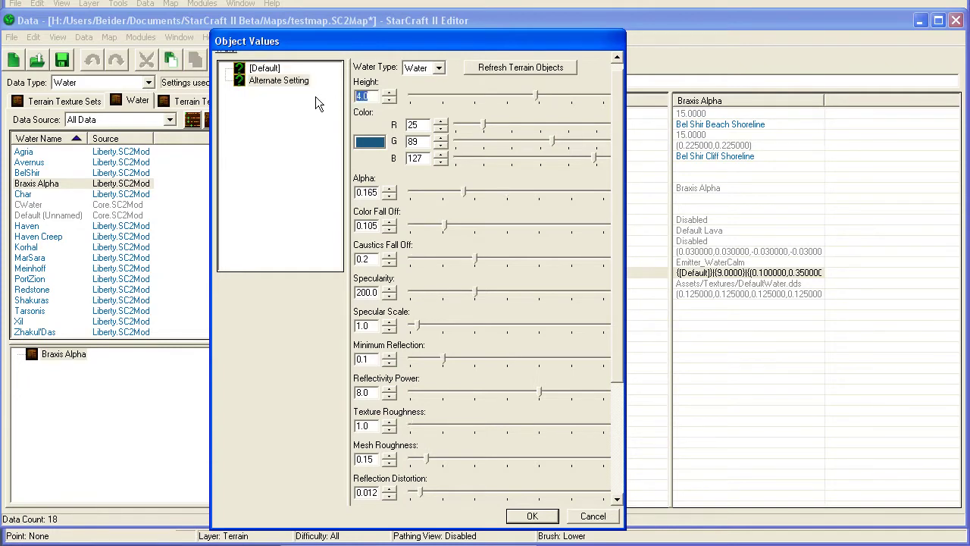
text(7)
right_click(261, 115)
click(250, 100)
click(531, 516)
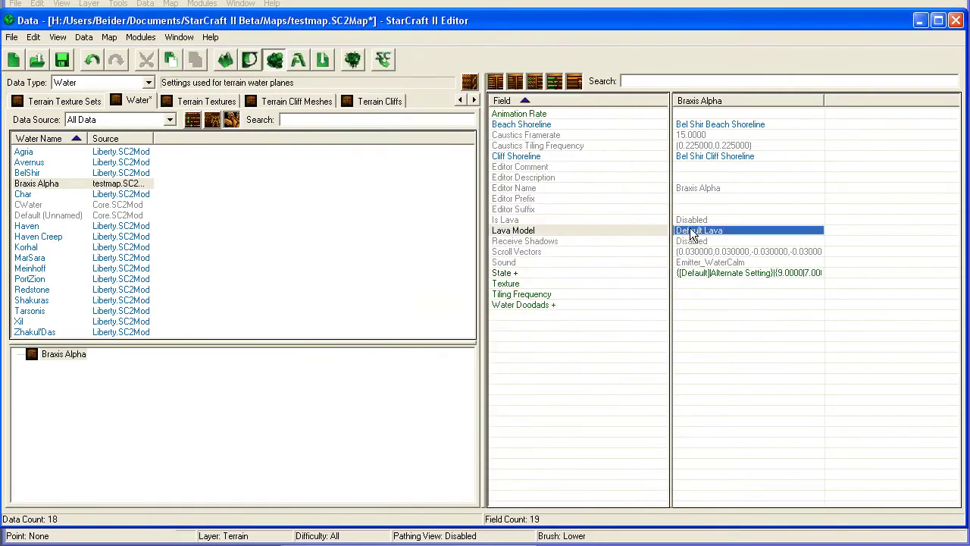
- Delete all melee actions from the Melee Initialization trigger
key(F6)
click(82, 84)
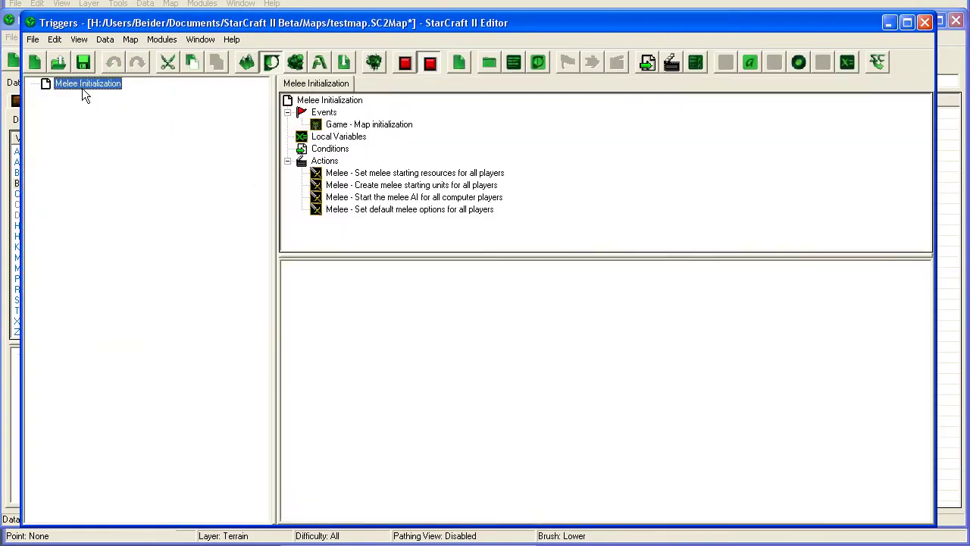
click(356, 175)
key(Delete)
key(Delete)
key(Delete)
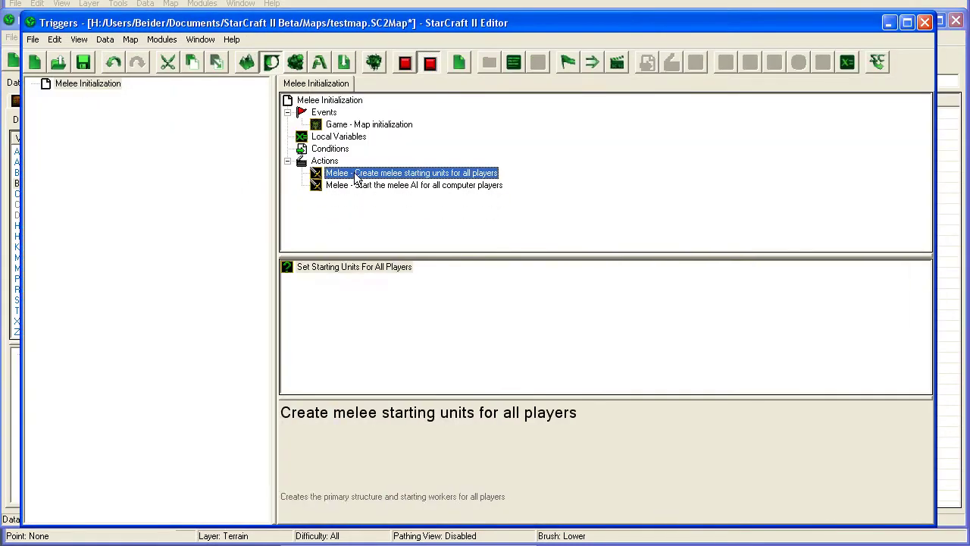
- Add a Create Revealer action for player 1 to the trigger, with Entire Map as its area
key(ctrl+r)
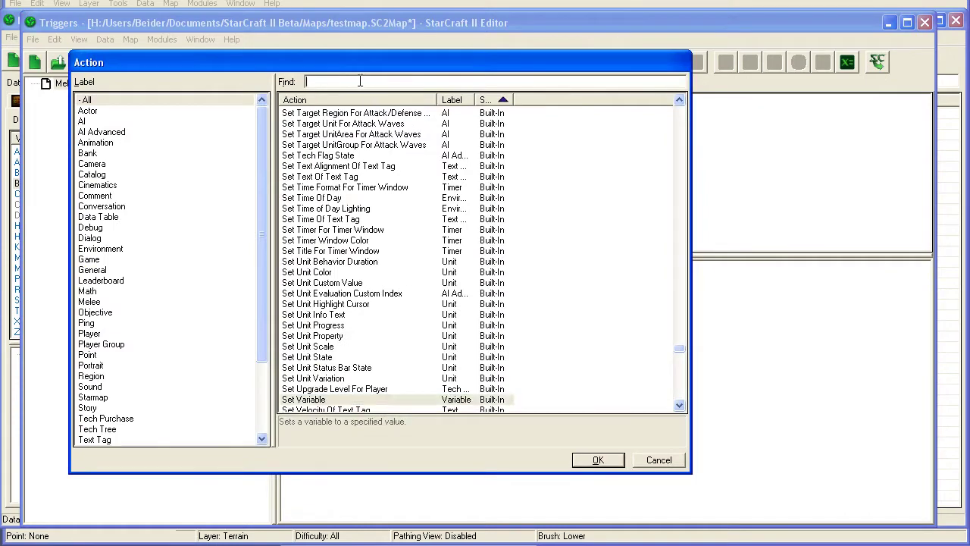
text(reveal)
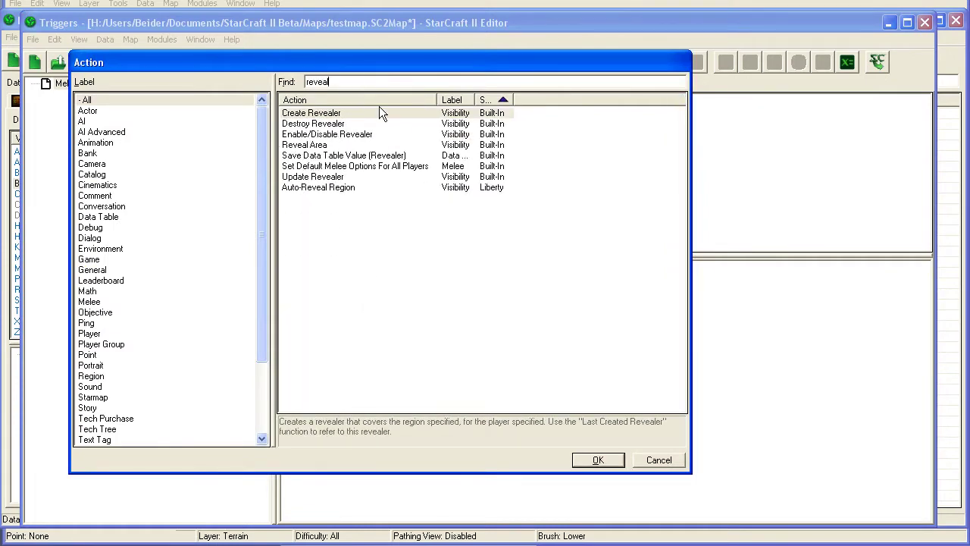
double_click(329, 115)
double_click(338, 292)
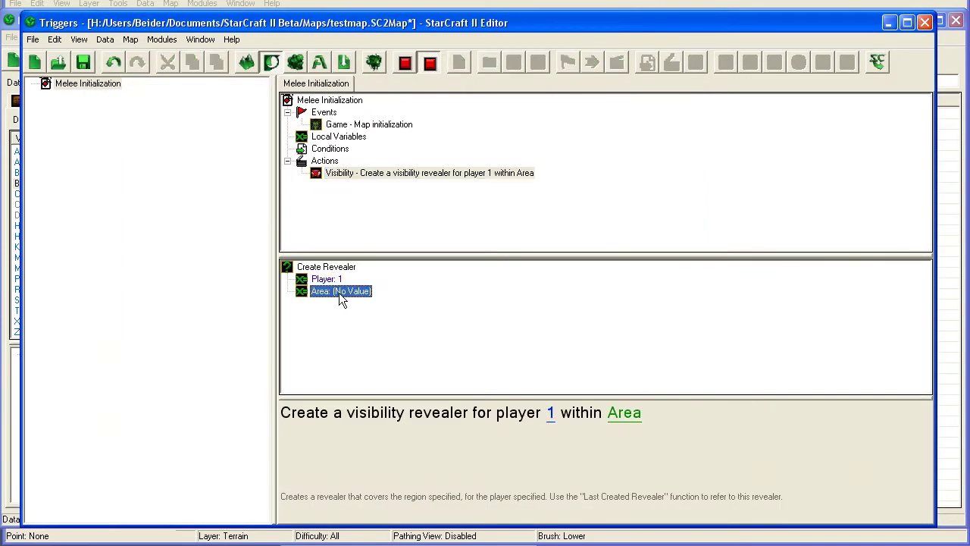
click(236, 158)
double_click(403, 242)
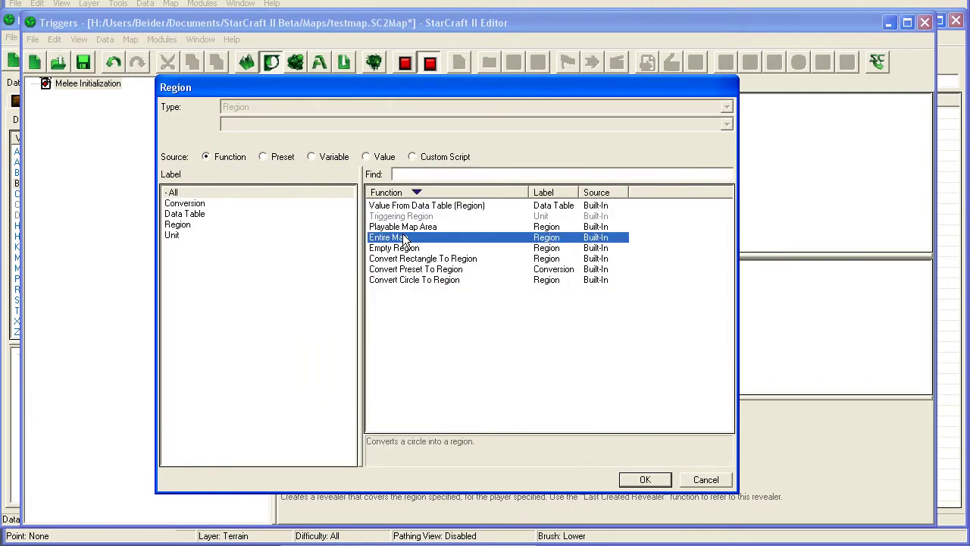
- Create a new trigger named Water
right_click(76, 135)
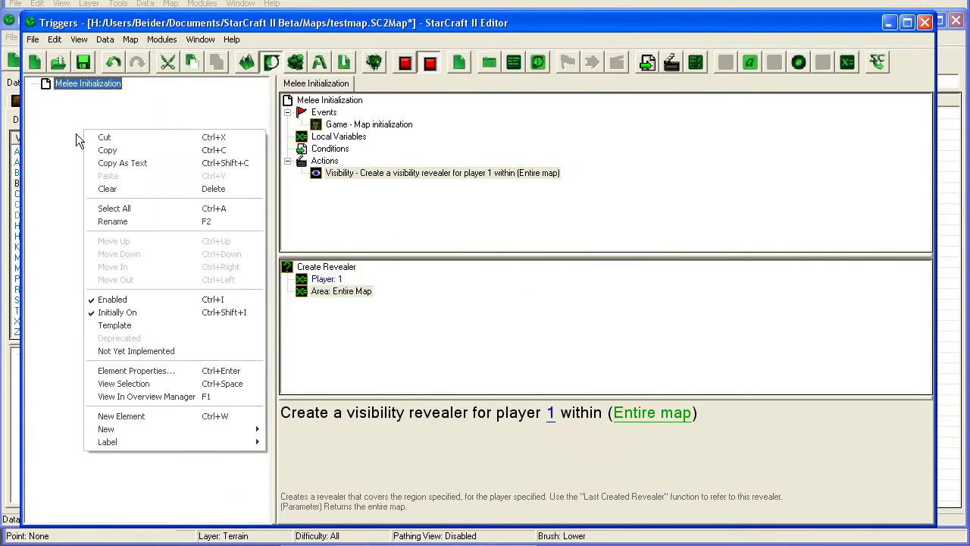
click(136, 415)
text(Water)
key(Return)
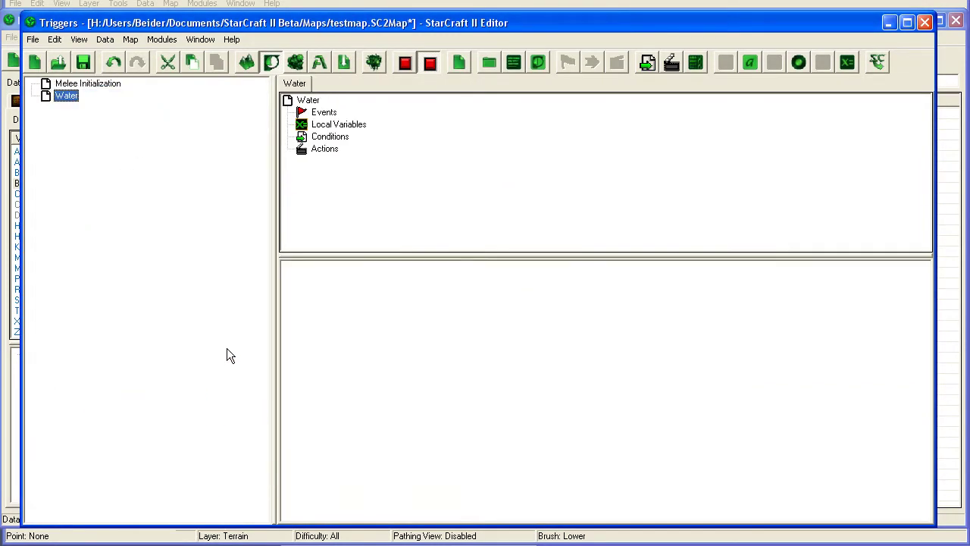
- Create a global variable named WaterState with the Boolean type
right_click(72, 160)
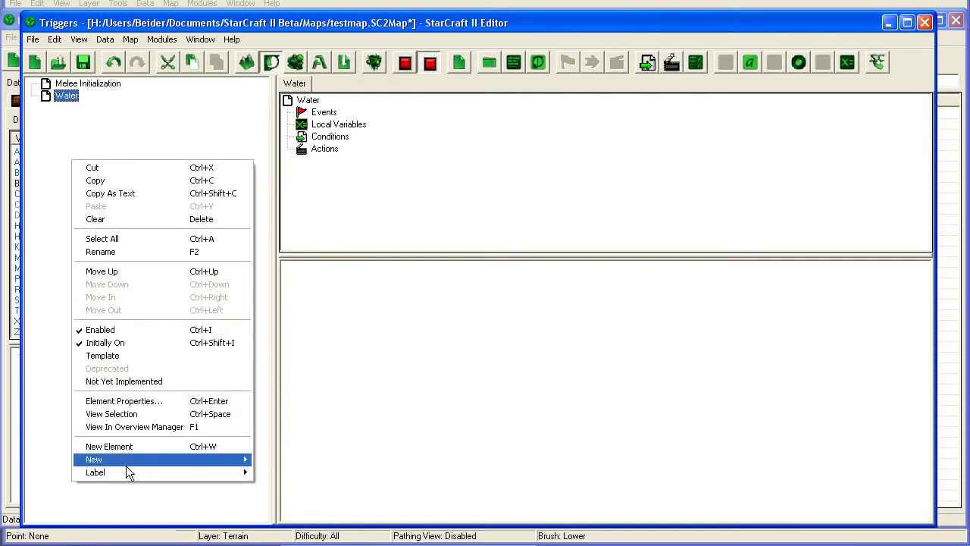
mouse_move(124, 462)
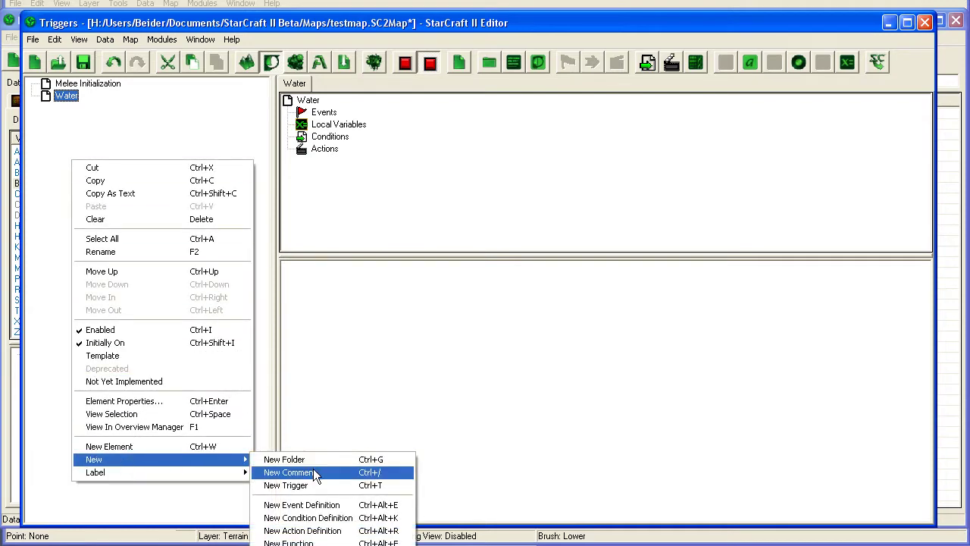
key(ctrl+b)
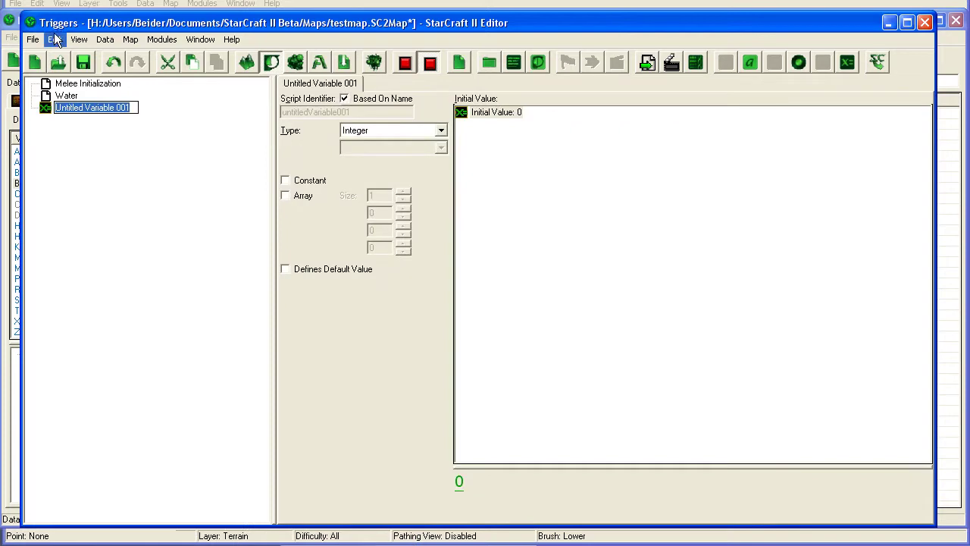
text(W)
key(BackSpace)
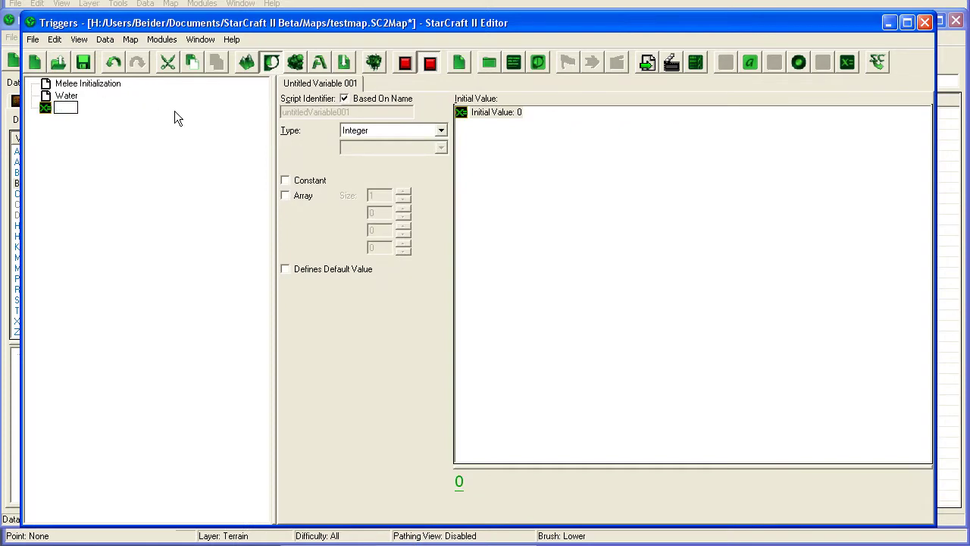
text(WaterState)
key(Return)
double_click(412, 130)
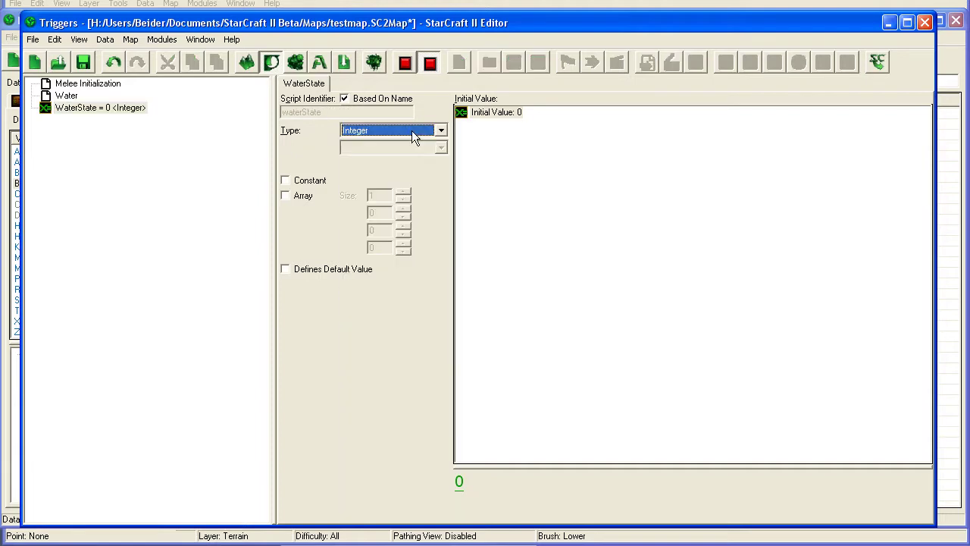
key(b)
key(o)
- Add a Periodic Event to the Water trigger, firing every 3 seconds of game time
click(65, 96)
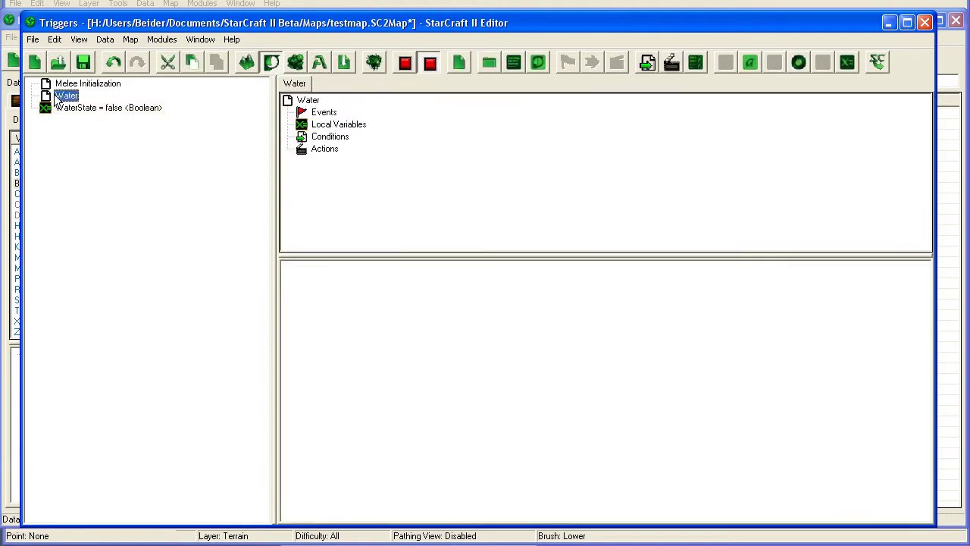
click(334, 112)
key(ctrl+e)
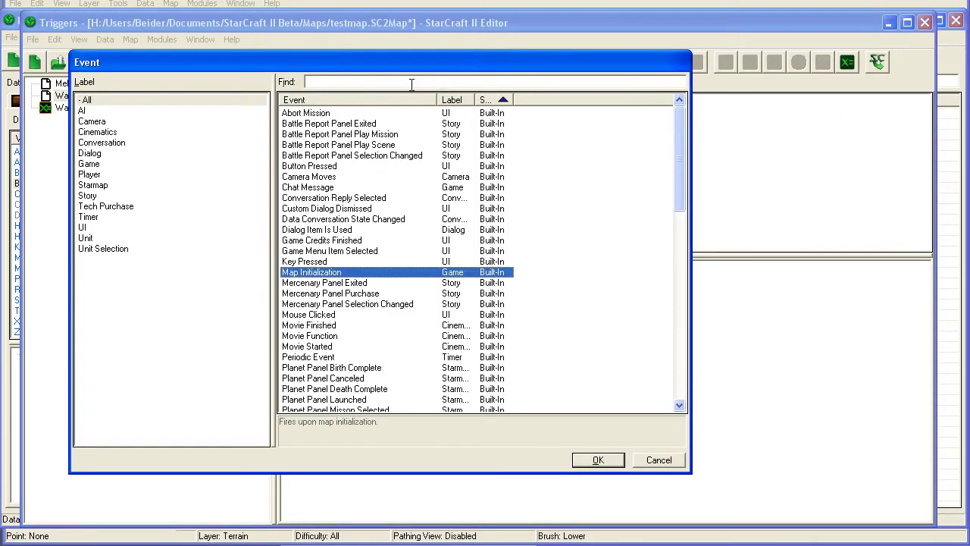
click(407, 82)
text(per)
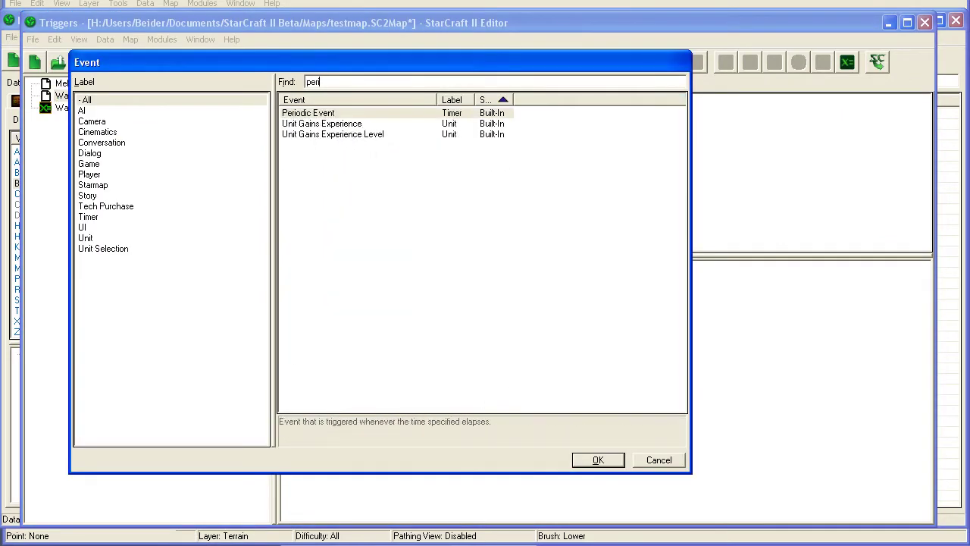
double_click(351, 113)
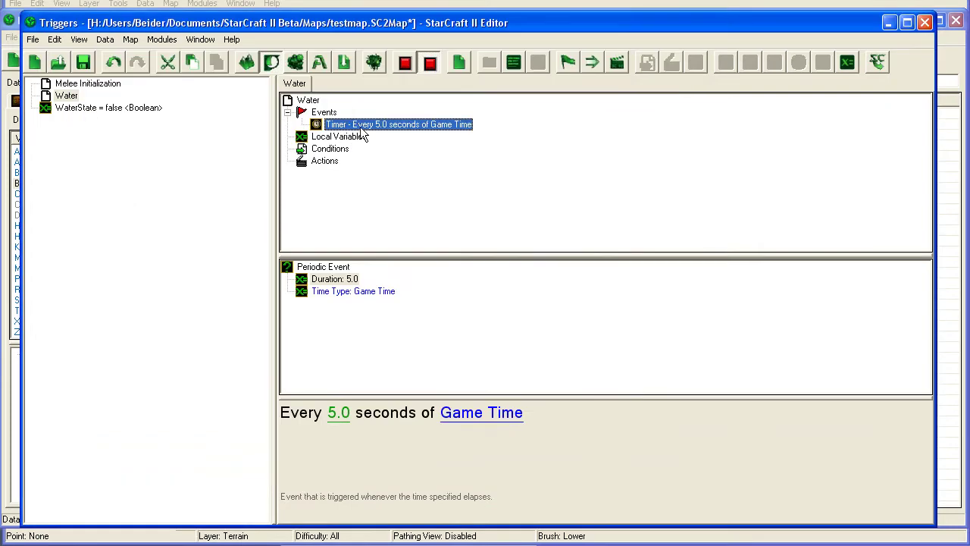
double_click(350, 281)
text(3)
key(Return)
- Add an If Then Else action to the Water trigger
click(302, 163)
key(ctrl+r)
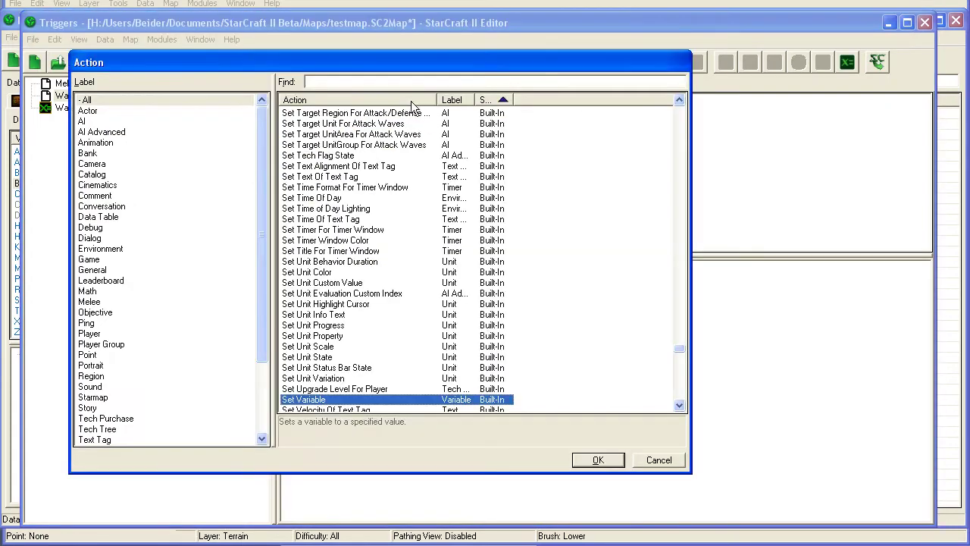
text(if then)
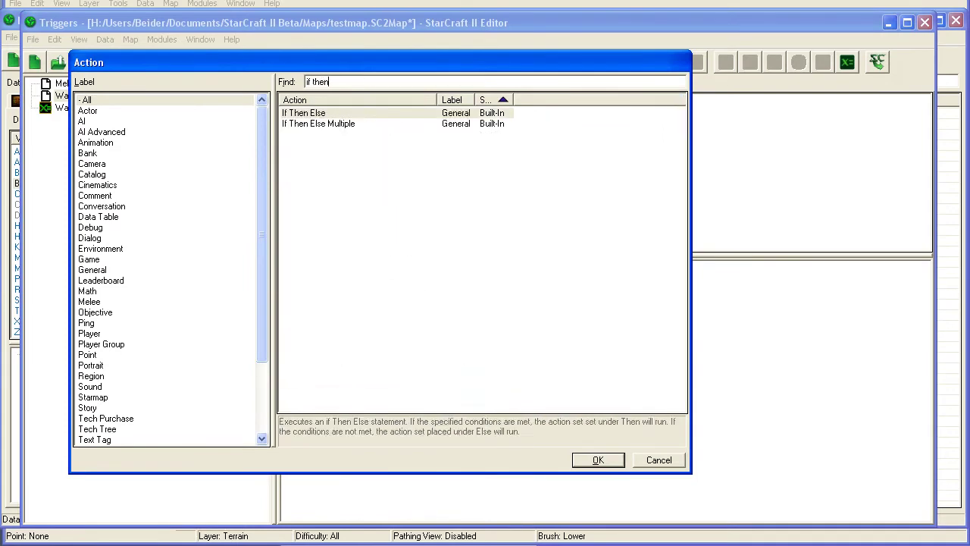
double_click(314, 114)
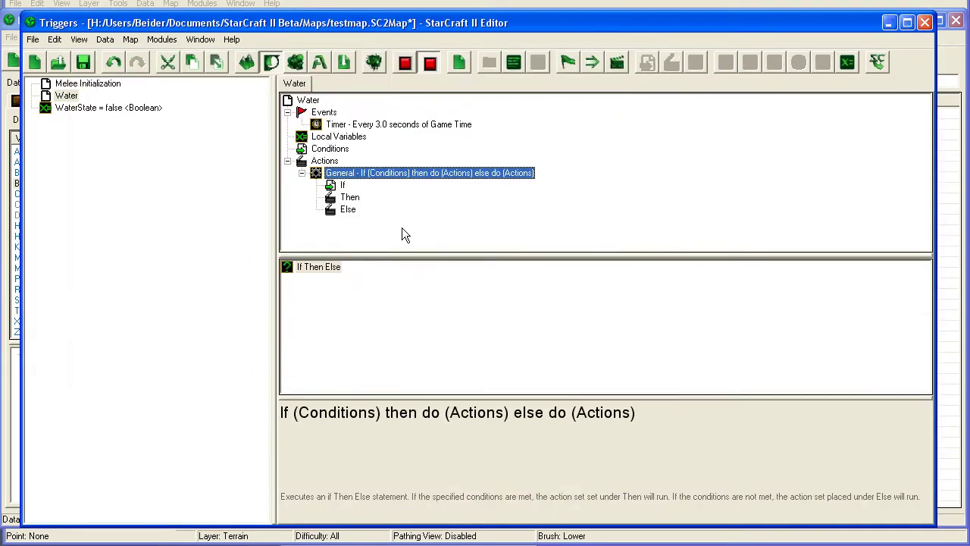
- Add a Comparison condition under If that checks whether WaterState == true
click(341, 185)
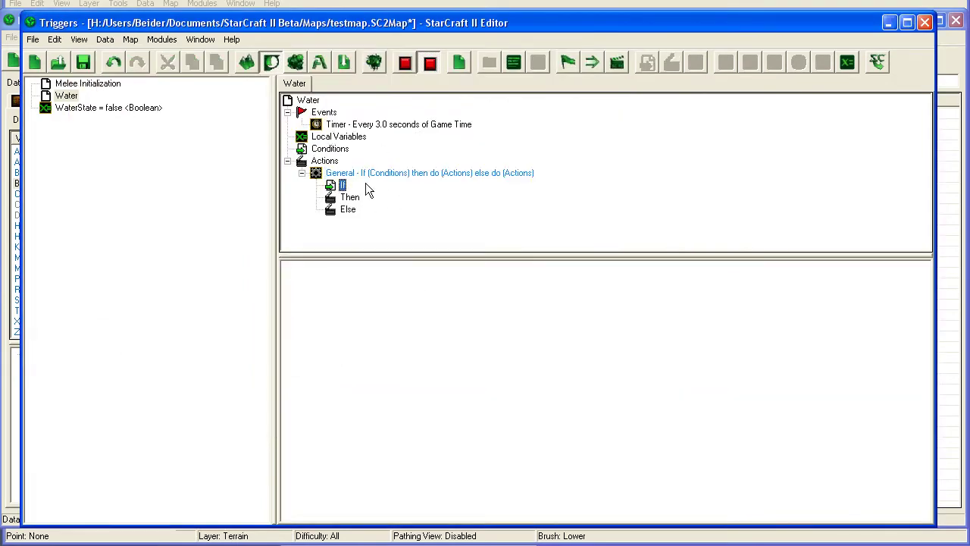
key(ctrl+e)
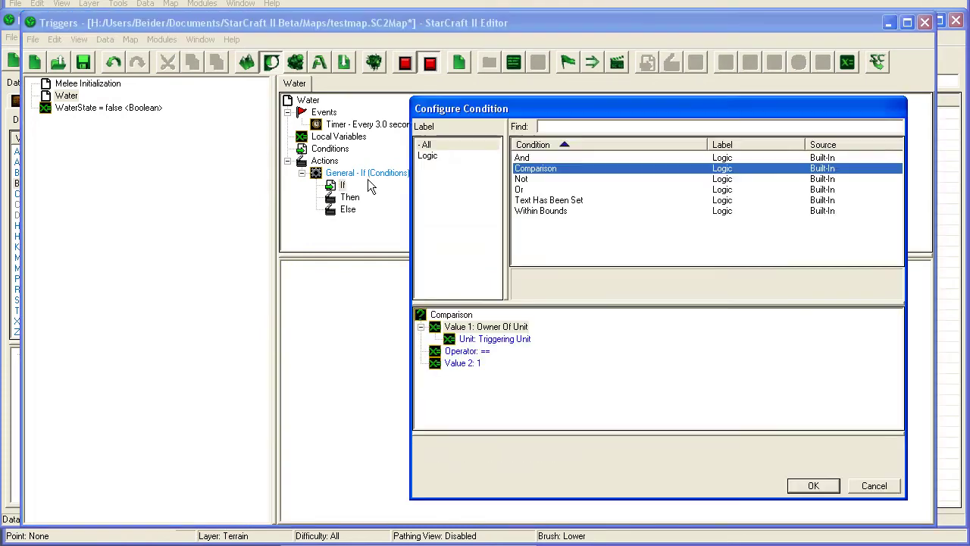
click(500, 327)
click(325, 159)
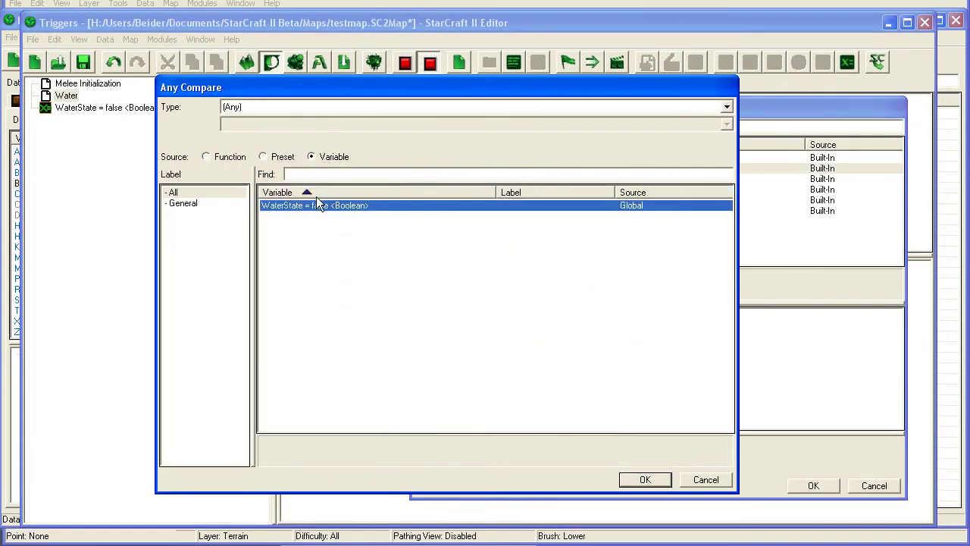
double_click(298, 207)
click(501, 351)
double_click(501, 351)
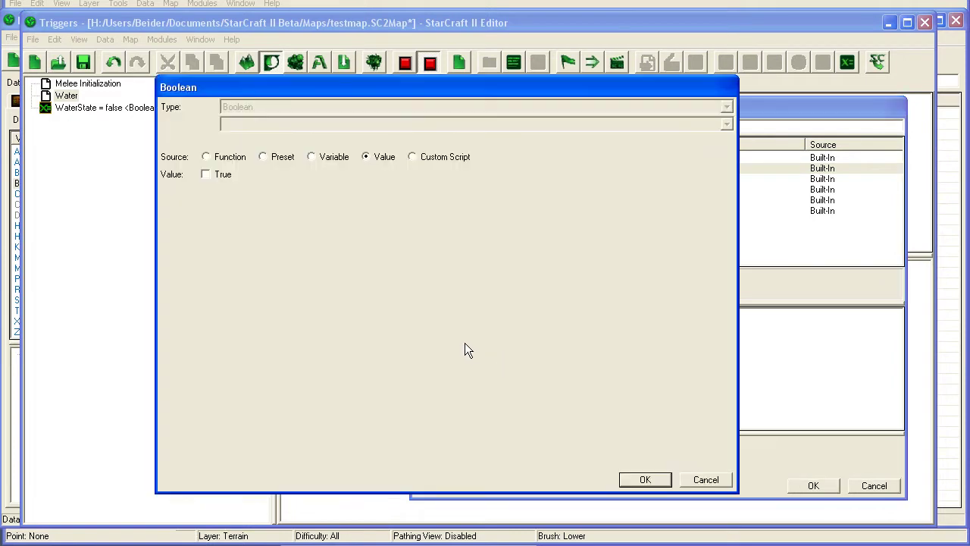
click(642, 479)
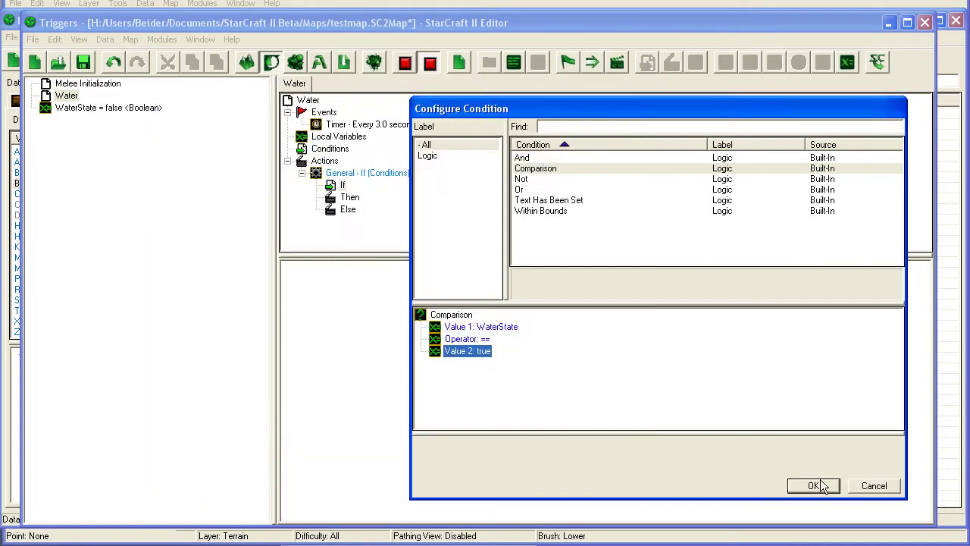
click(813, 485)
- Add a Set Water State action to the Then branch
click(349, 221)
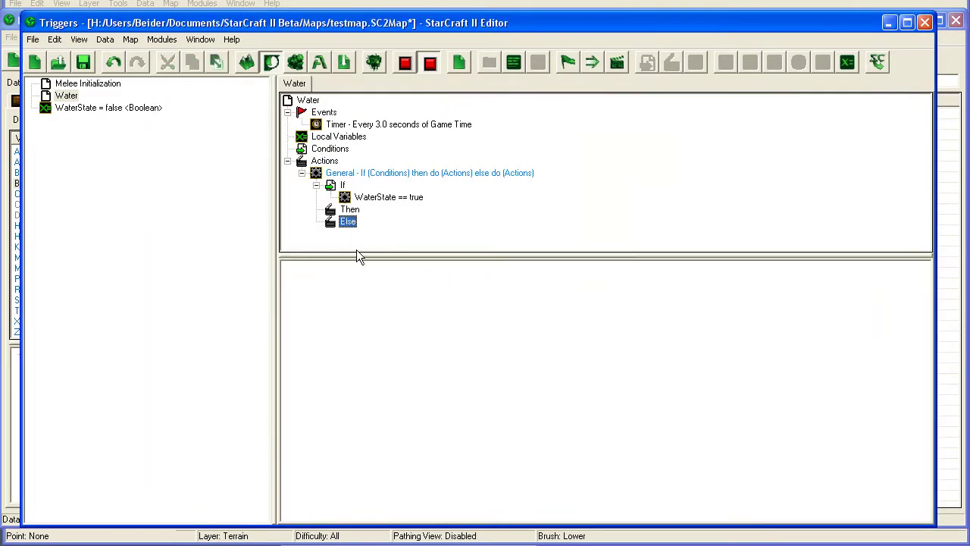
click(351, 197)
click(348, 211)
key(ctrl+r)
click(342, 80)
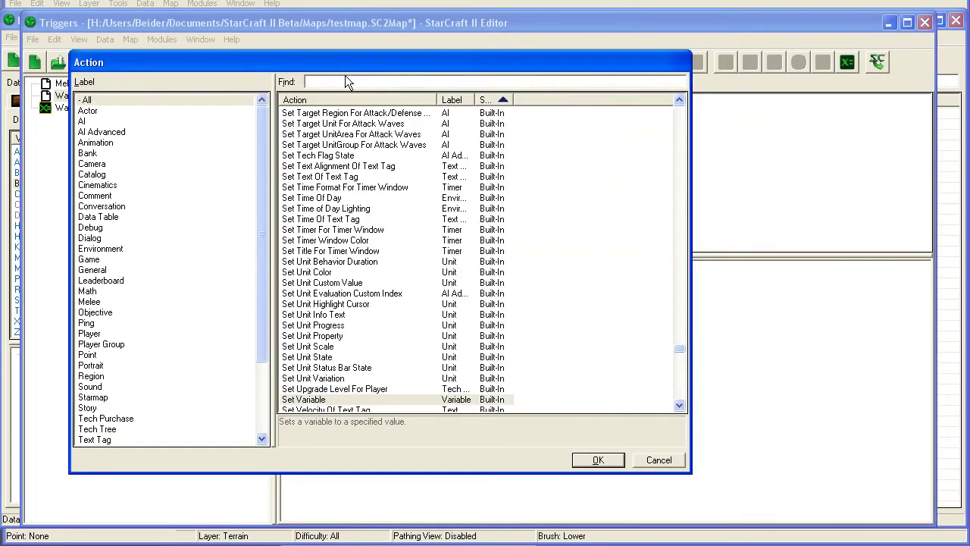
text(water)
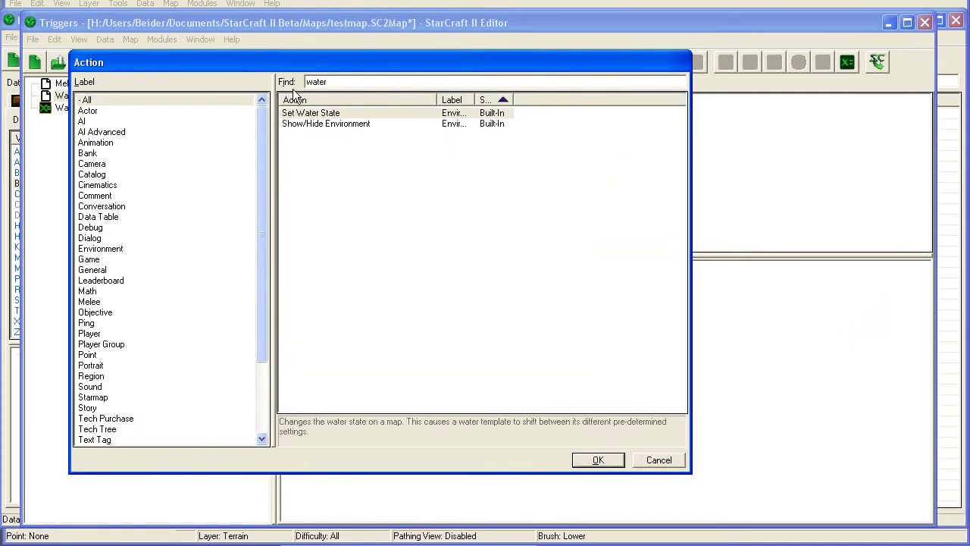
double_click(318, 113)
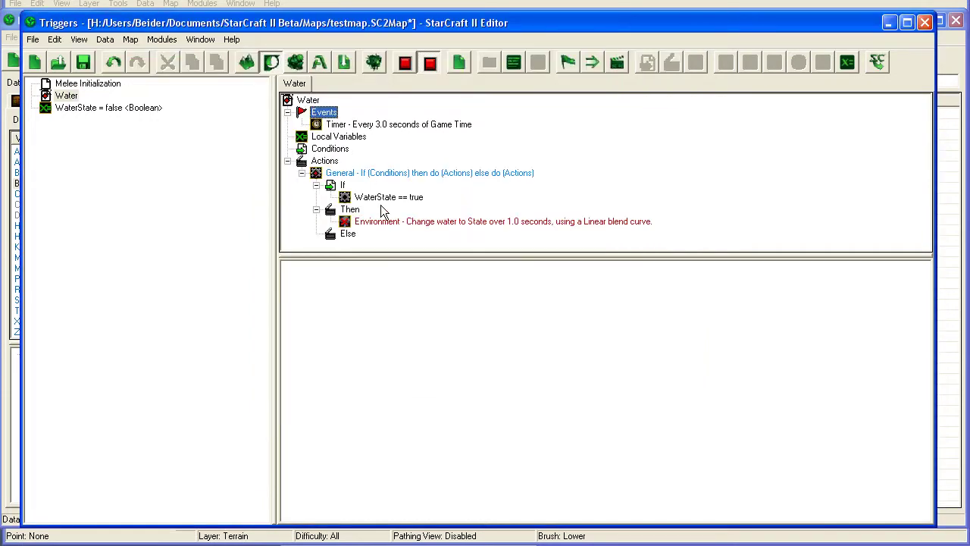
- Set the Then action's water state to BraxisAlpha, [Default] and its duration to 3 seconds
double_click(359, 280)
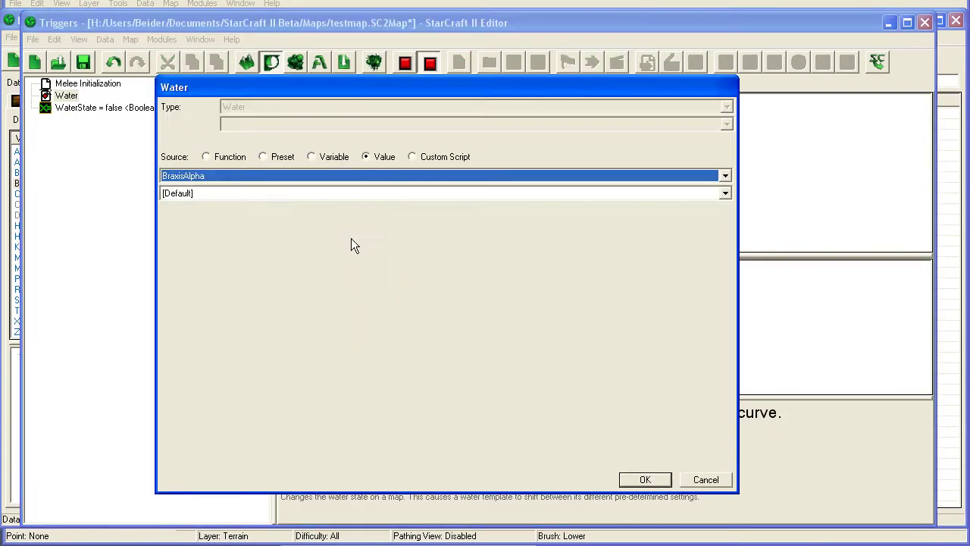
click(261, 192)
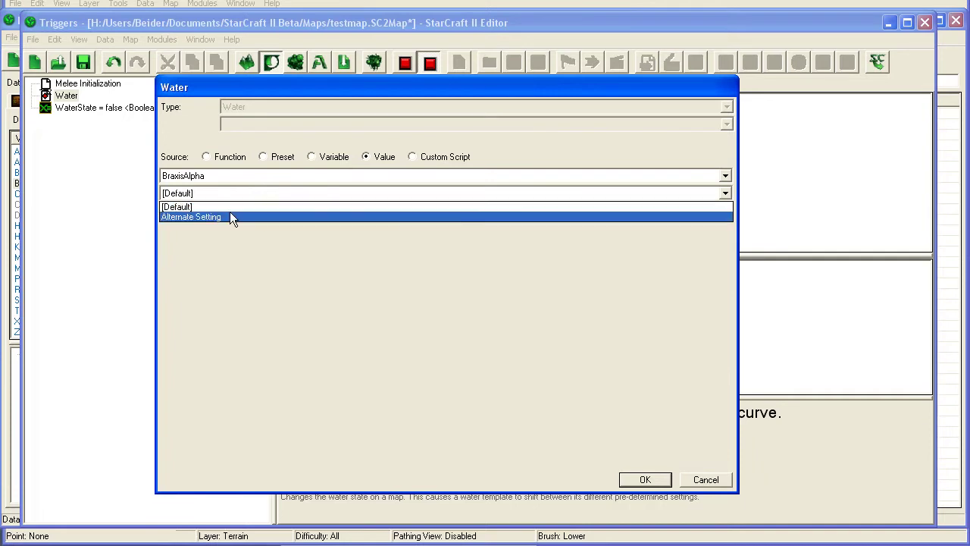
click(231, 216)
click(245, 194)
click(223, 205)
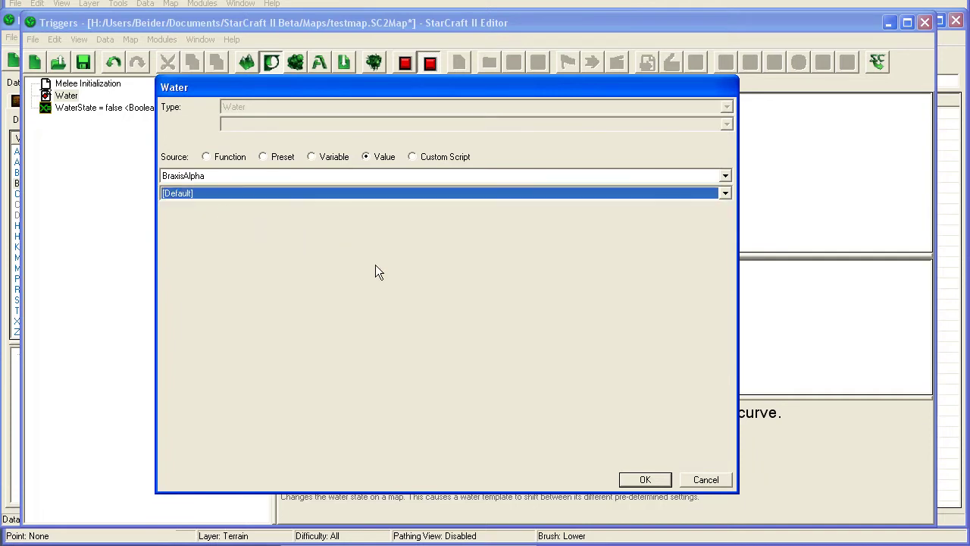
click(643, 479)
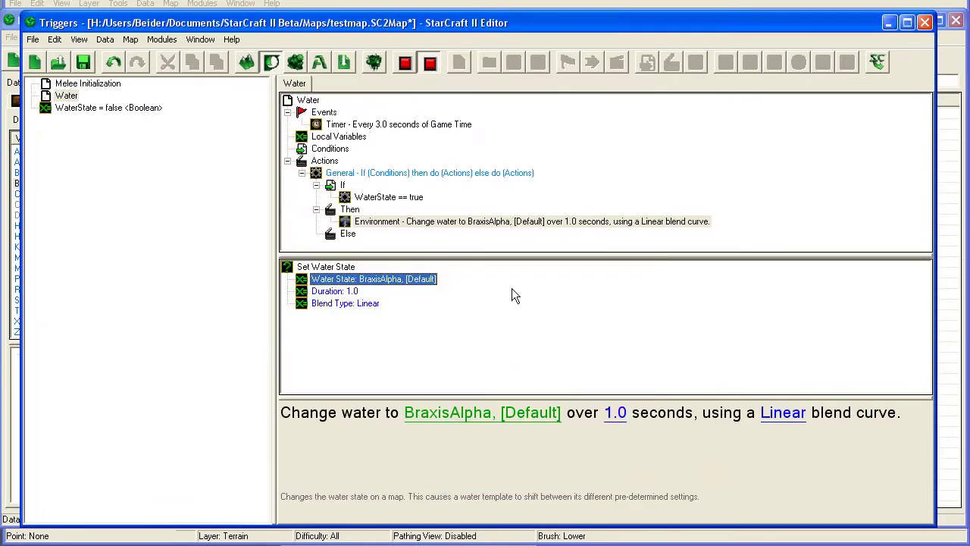
click(482, 226)
click(353, 292)
text(3)
key(Return)
- Copy the Then branch's Set Water State action into Else and set its water state to BraxisAlpha, Alternate Setting
click(439, 222)
click(352, 234)
key(ctrl+v)
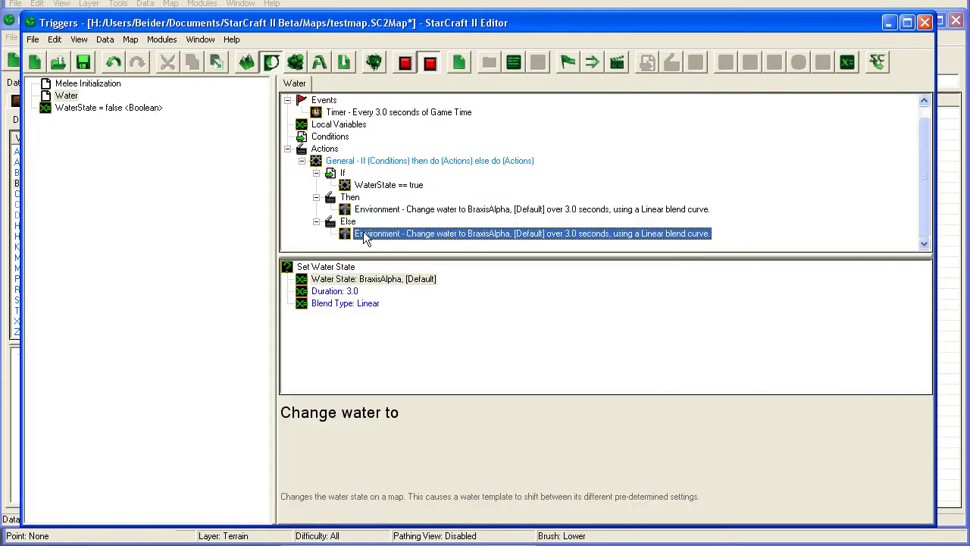
click(324, 280)
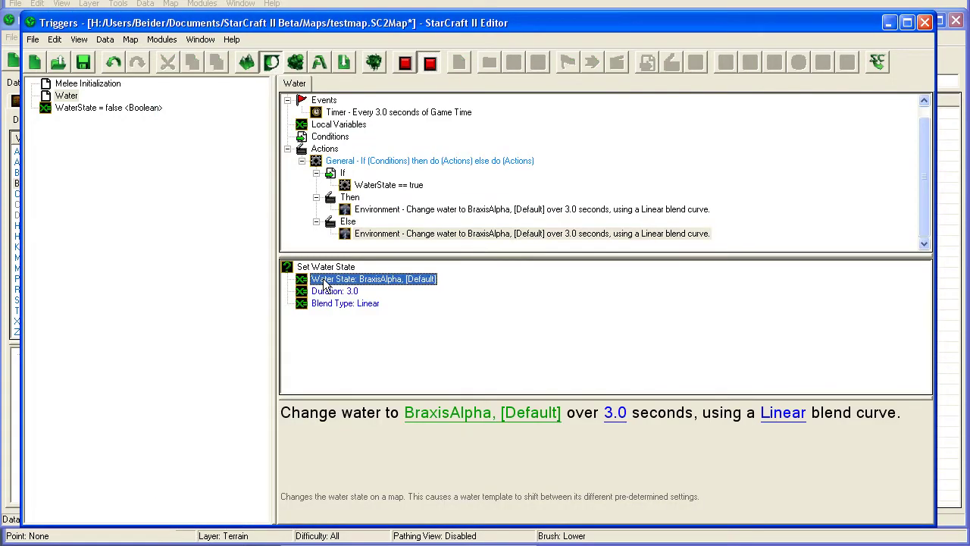
double_click(324, 281)
click(243, 195)
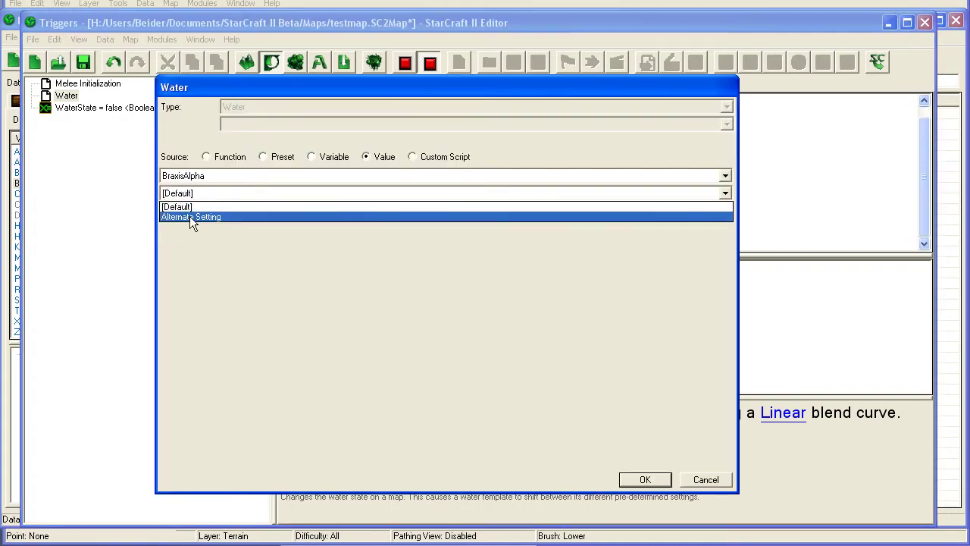
click(250, 218)
click(645, 479)
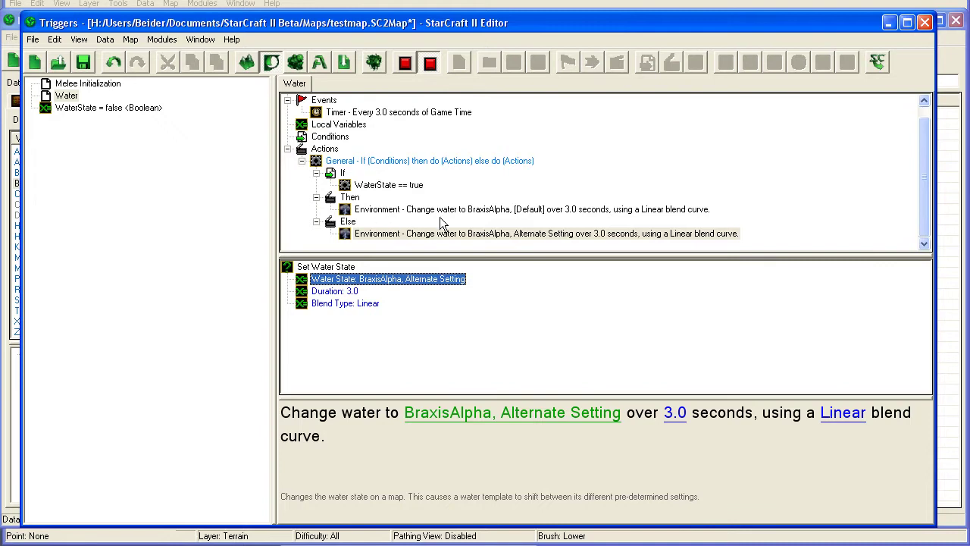
- Add a Set Variable action below the water change in the Then branch
click(462, 233)
click(492, 210)
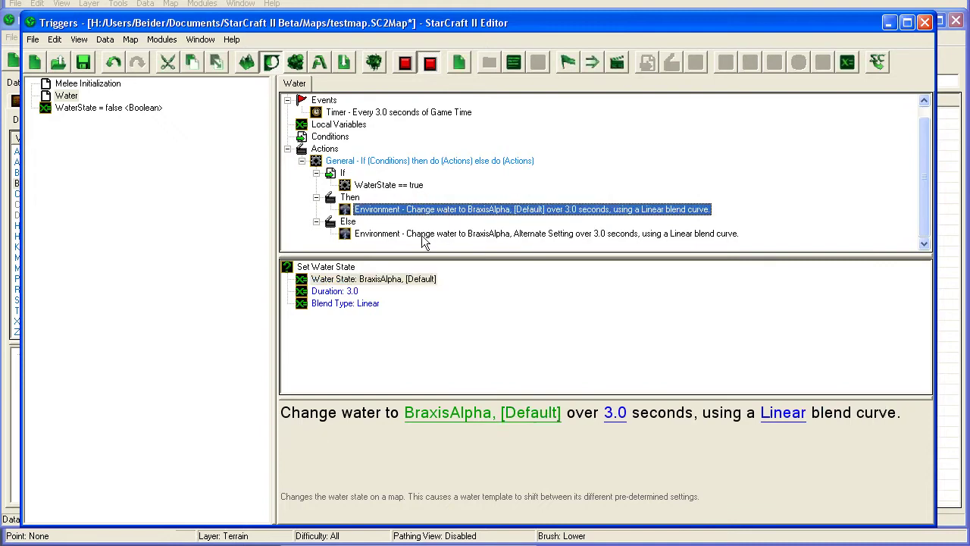
click(435, 202)
click(427, 210)
double_click(429, 213)
text(se)
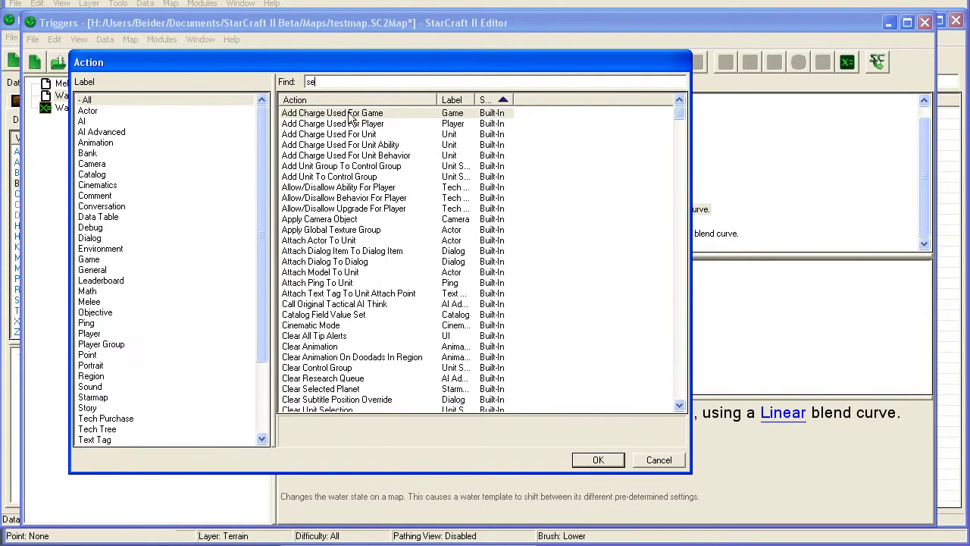
text(t vari)
double_click(331, 112)
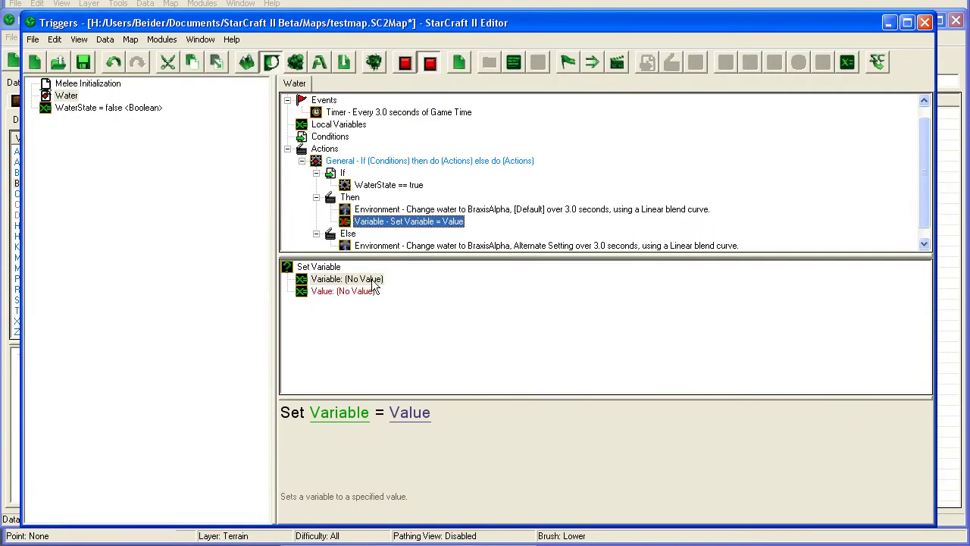
- Configure the Then branch's Set Variable action to set WaterState to false
double_click(352, 280)
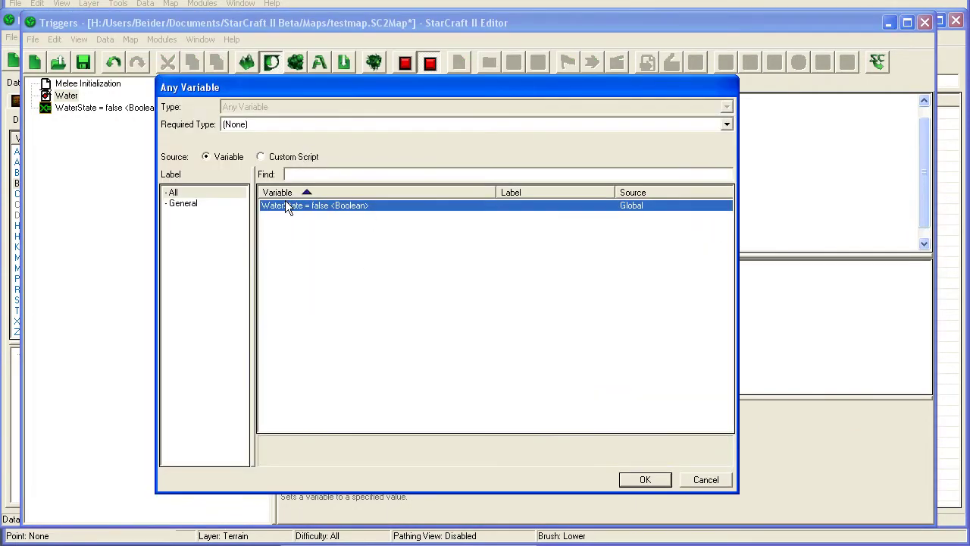
double_click(285, 200)
double_click(363, 291)
click(644, 480)
- Copy the Set Variable action into the Else branch and set its value to true
click(364, 212)
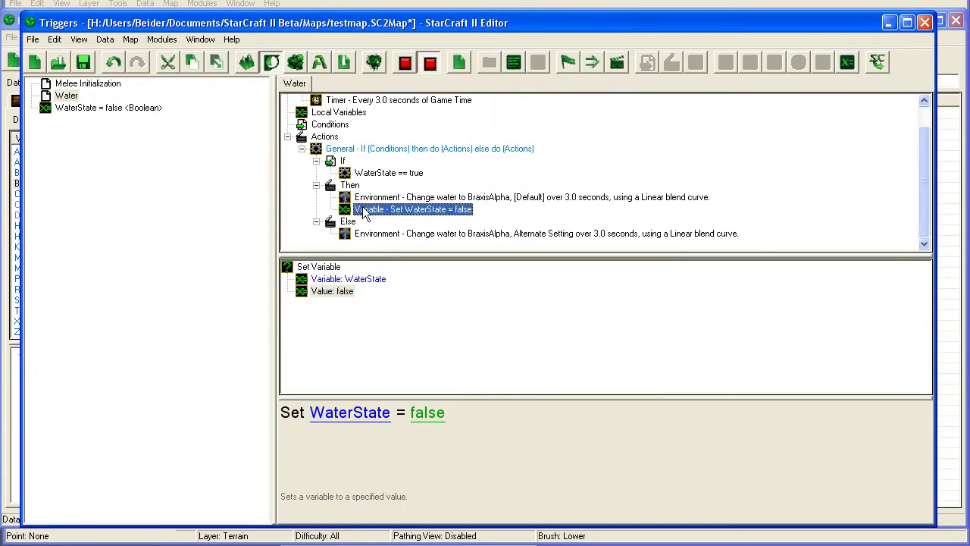
key(ctrl+c)
click(357, 232)
key(ctrl+v)
double_click(341, 292)
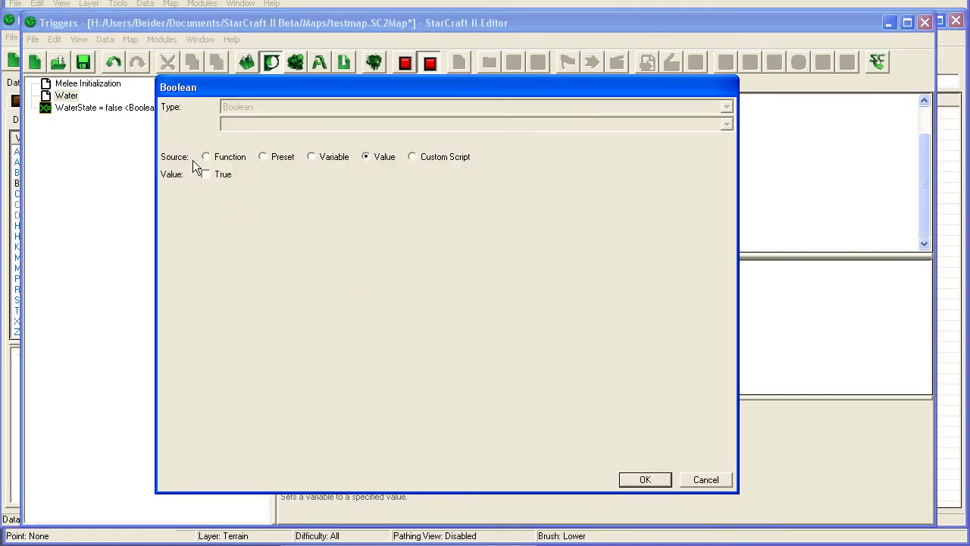
click(644, 479)
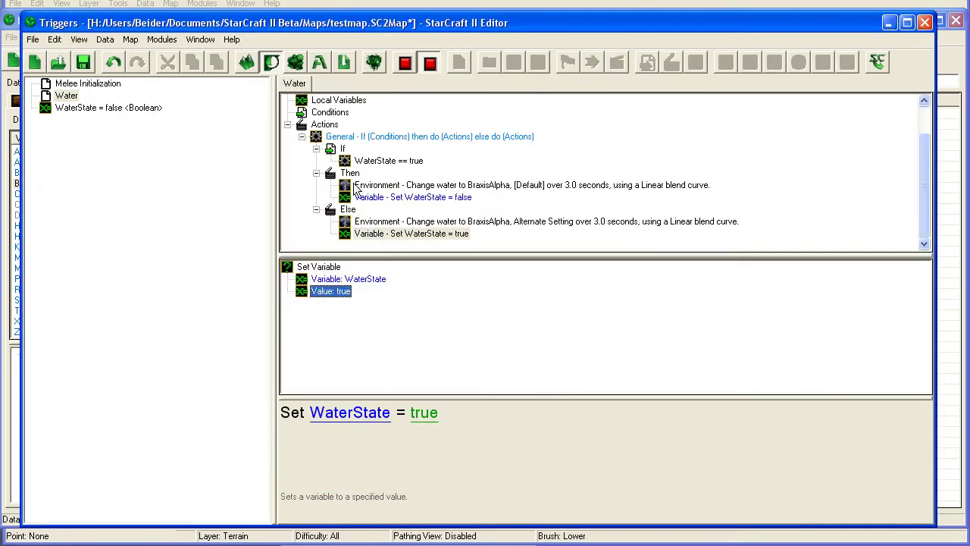
- Review the Water trigger's Then and Else actions and the WaterState variable's settings
click(410, 197)
click(395, 188)
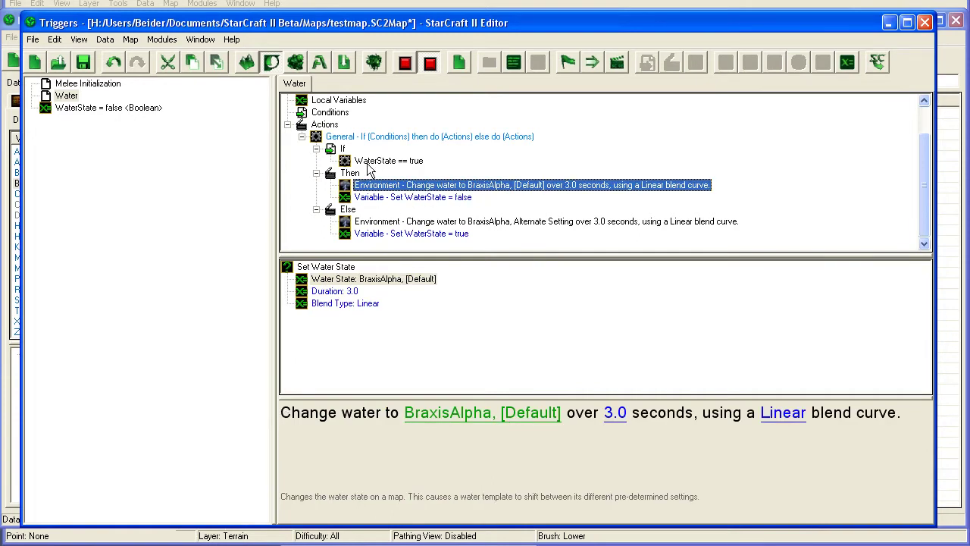
click(439, 222)
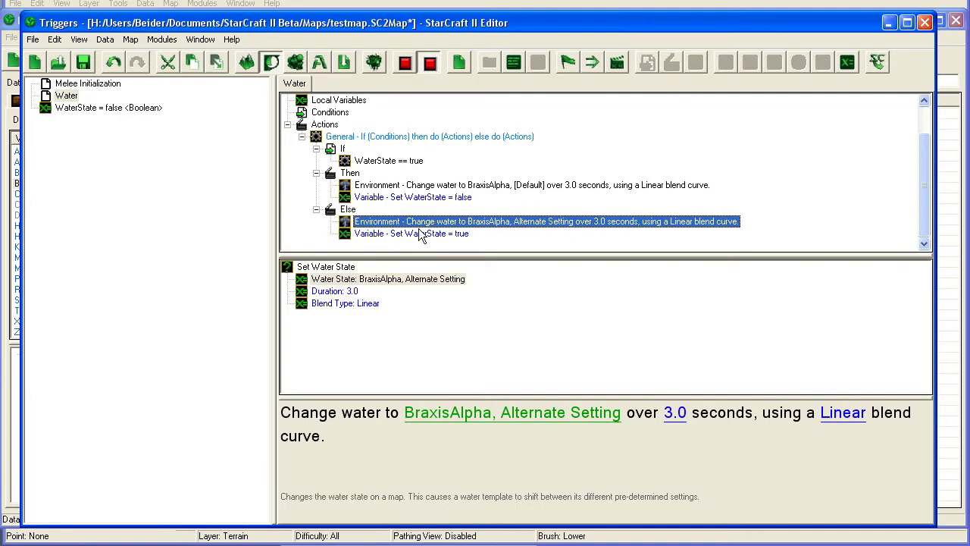
click(417, 234)
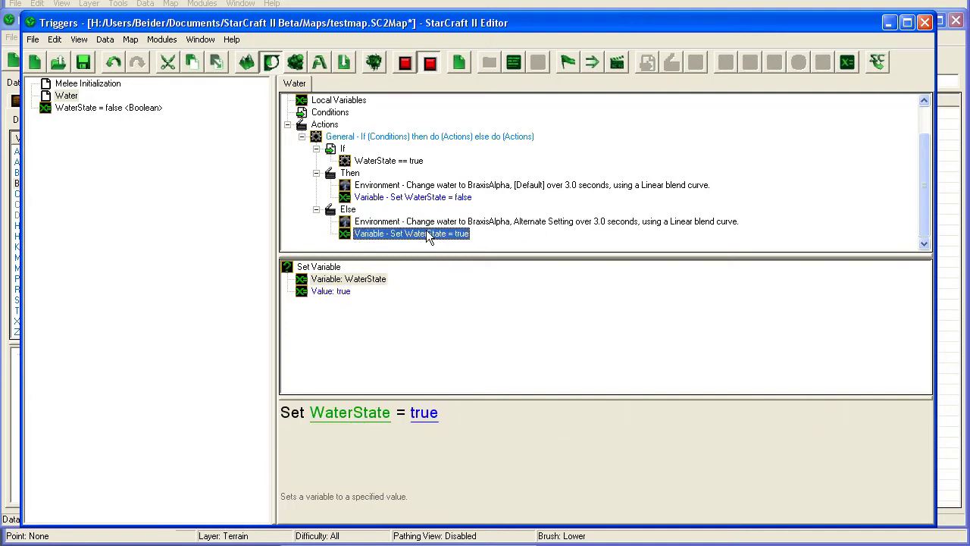
click(453, 222)
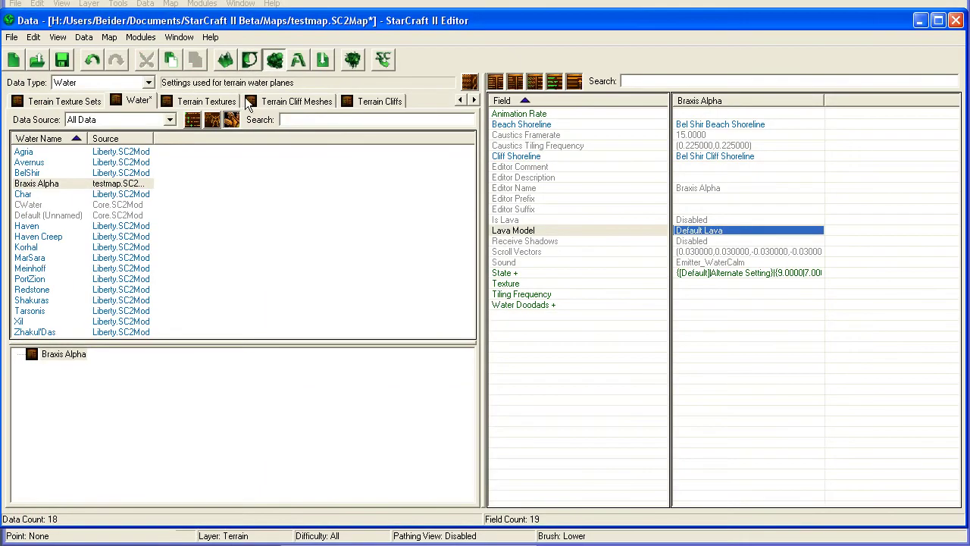
click(114, 81)
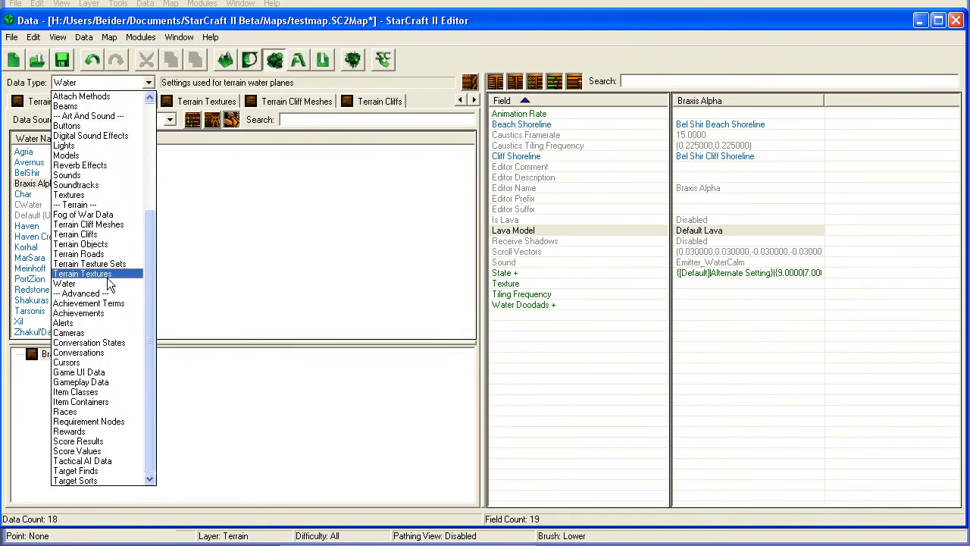
click(137, 81)
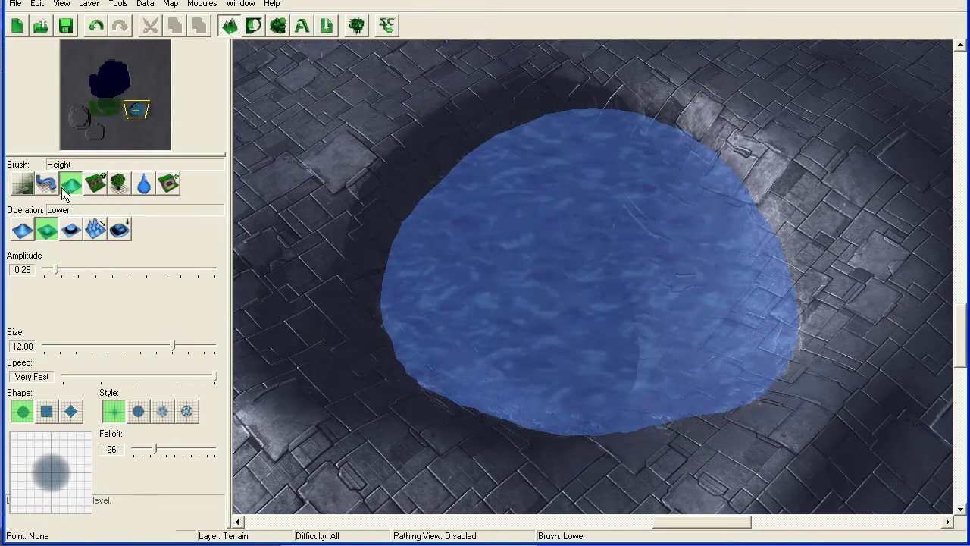
key(F6)
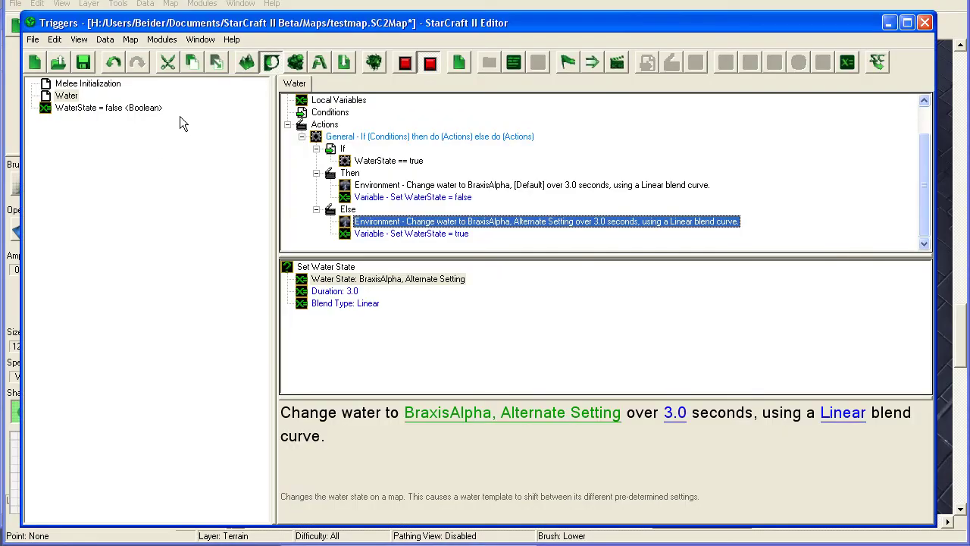
click(103, 108)
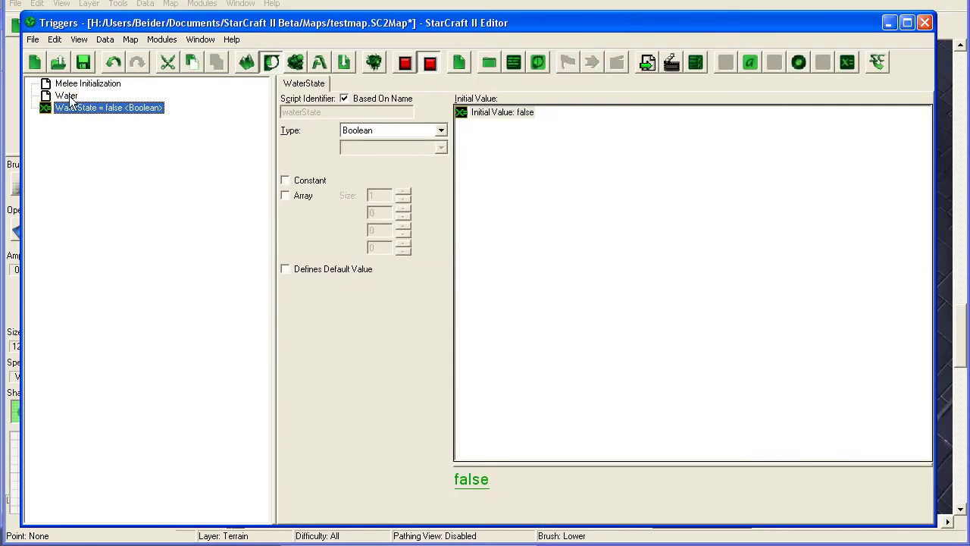
click(68, 97)
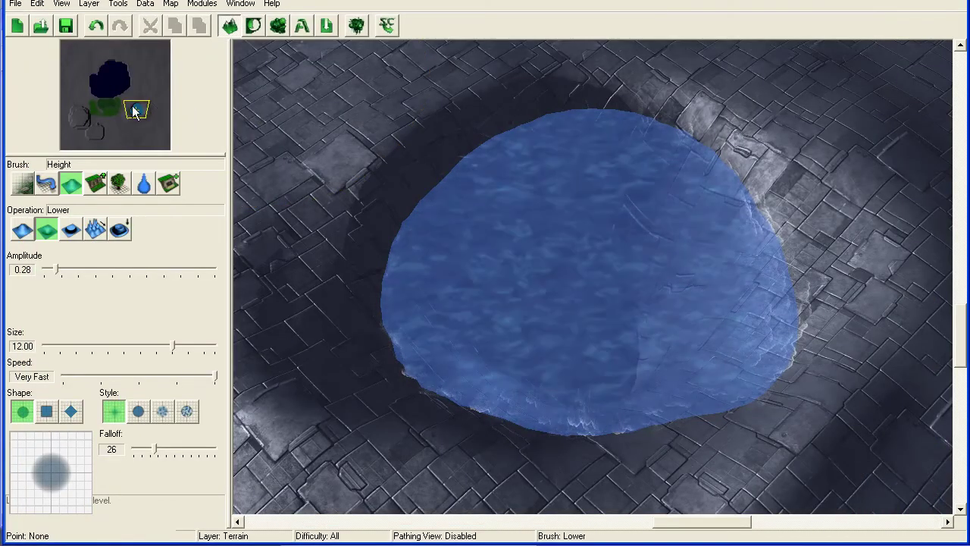
click(130, 110)
drag(129, 104, 133, 110)
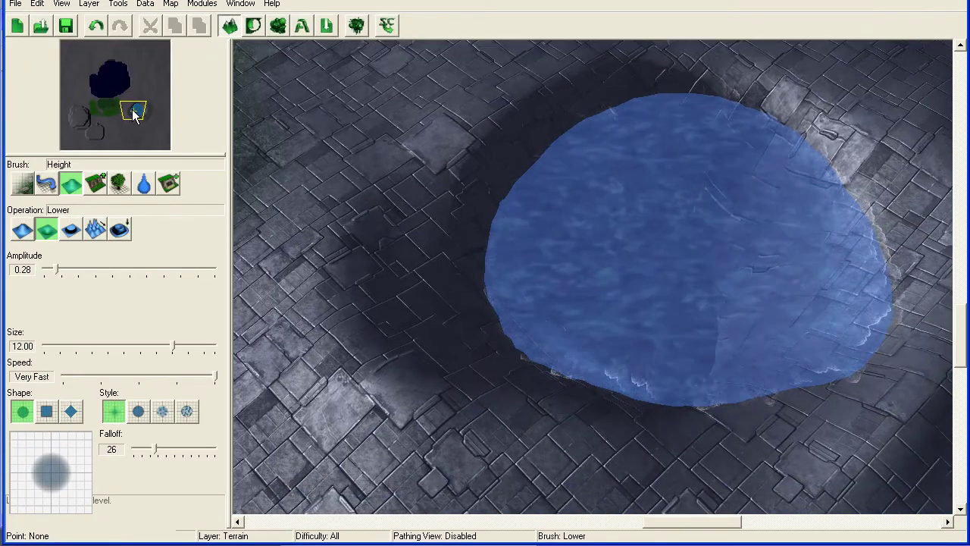
drag(134, 112, 129, 104)
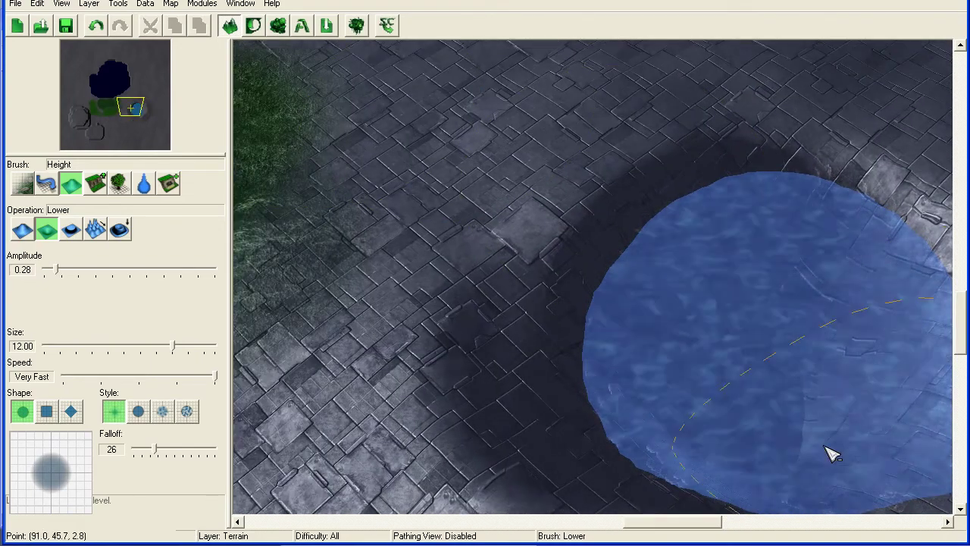